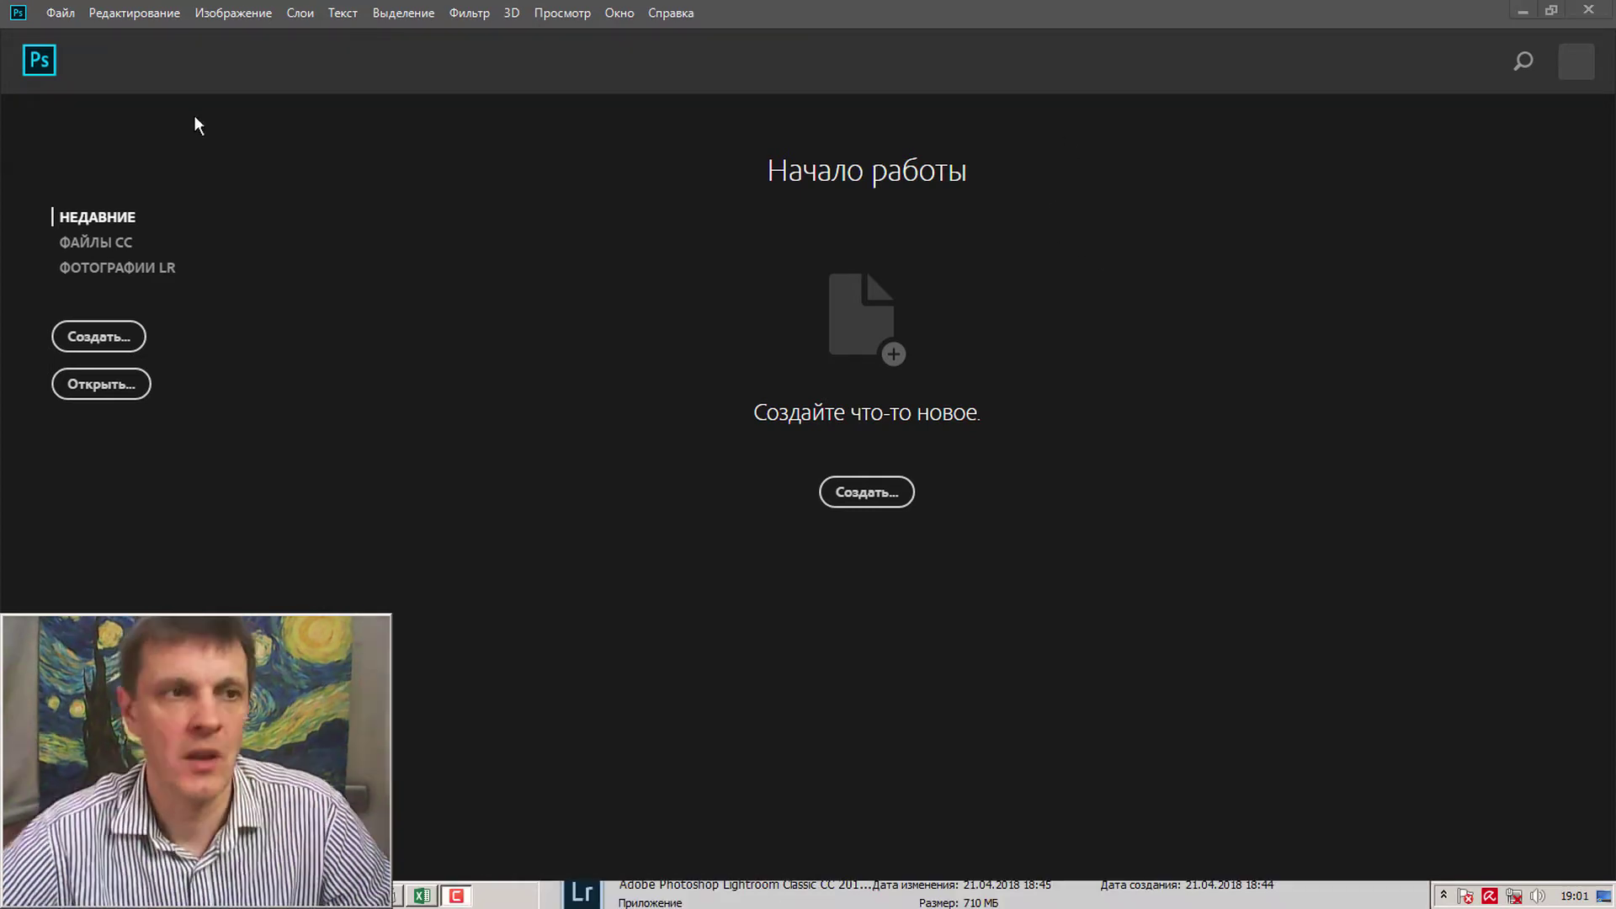
Step: Change the UI Language in Interface preferences from Russian to English and restart Photoshop
click(145, 12)
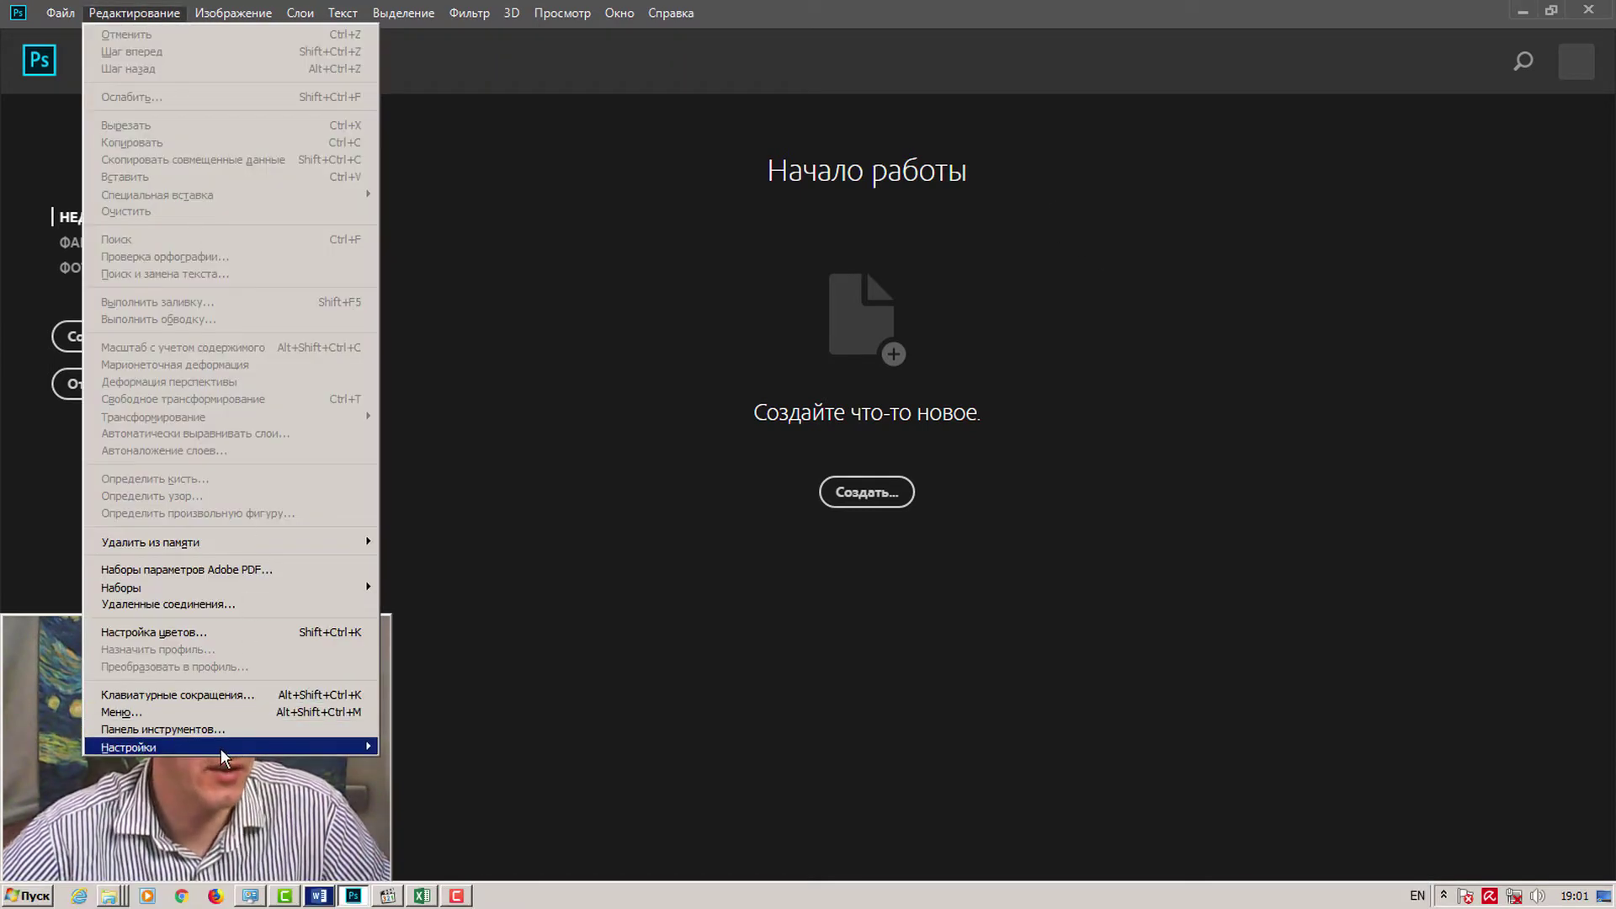
mouse_move(227, 748)
click(504, 448)
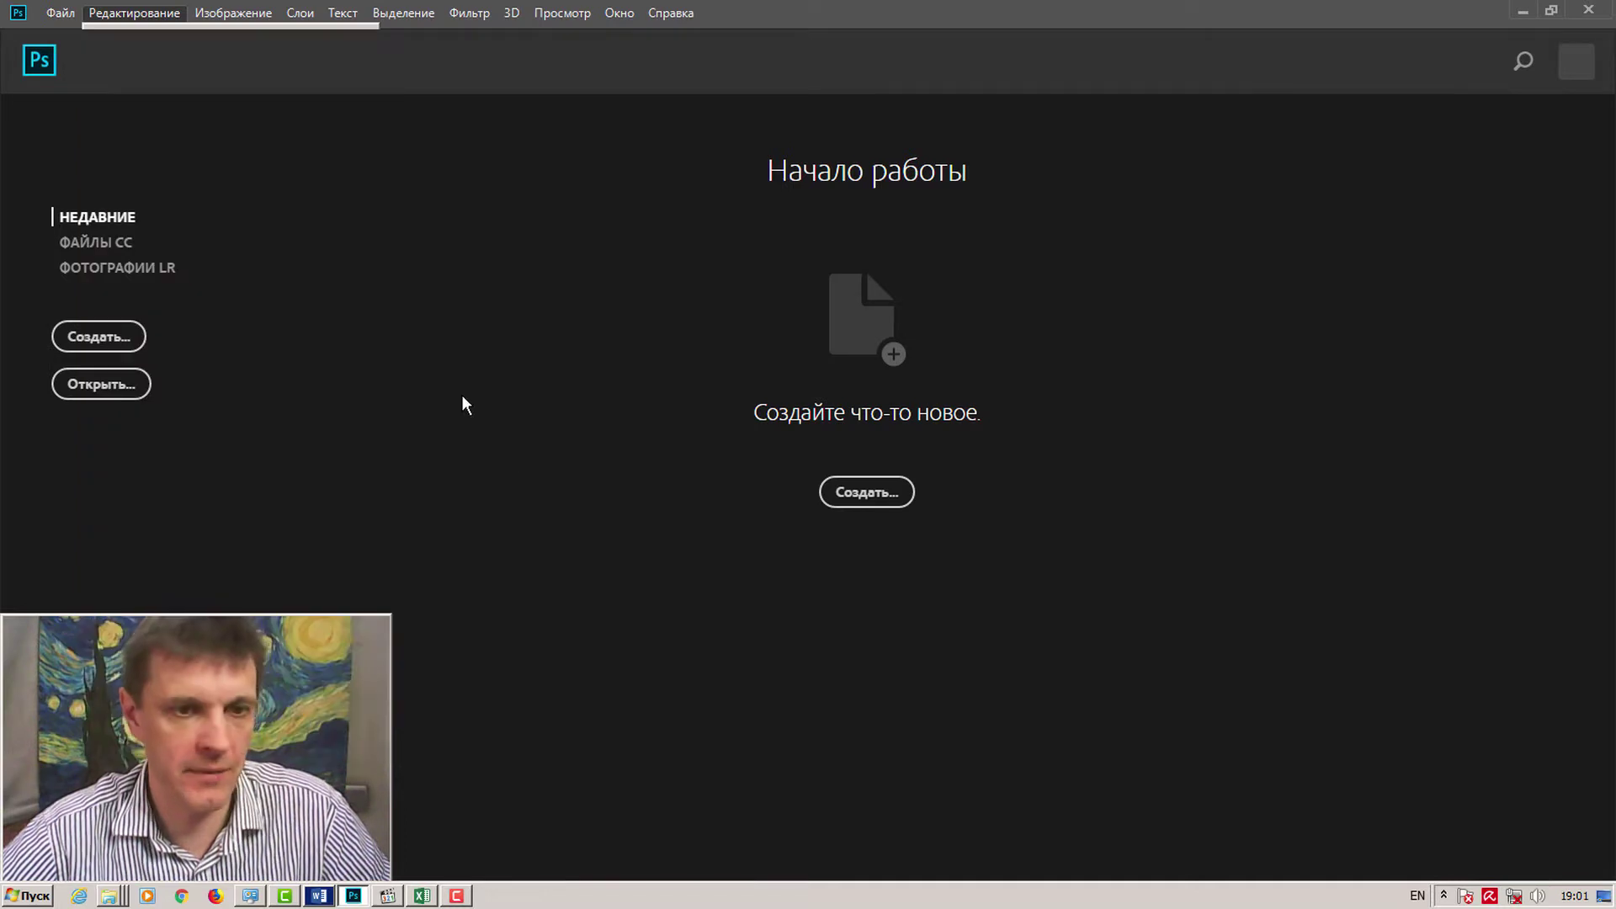
click(781, 400)
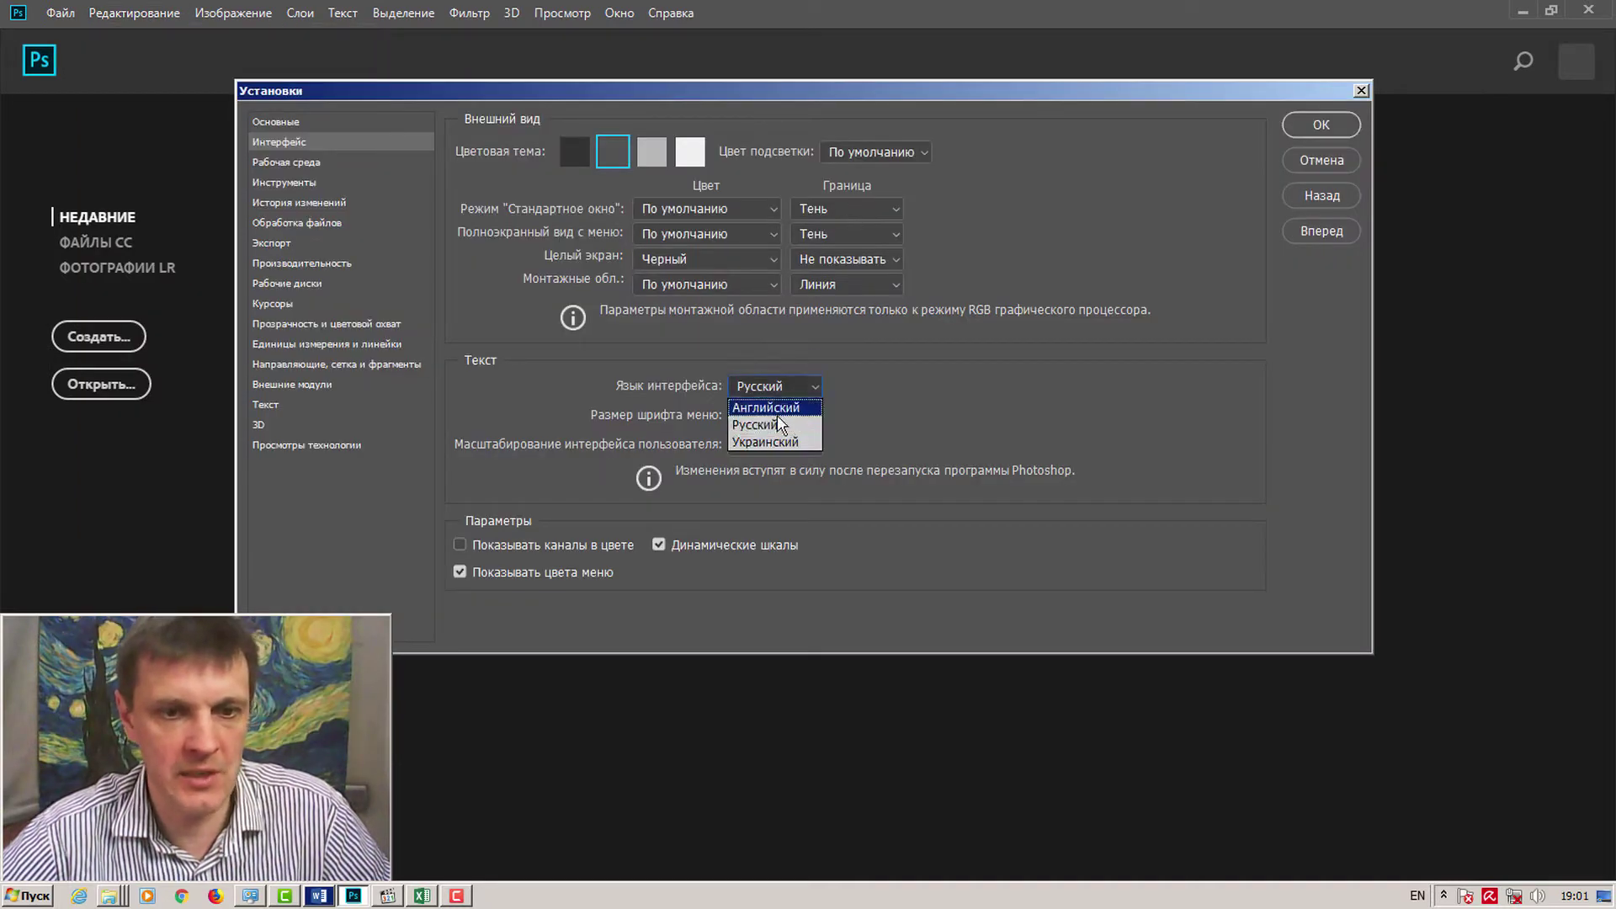
click(766, 416)
click(1320, 124)
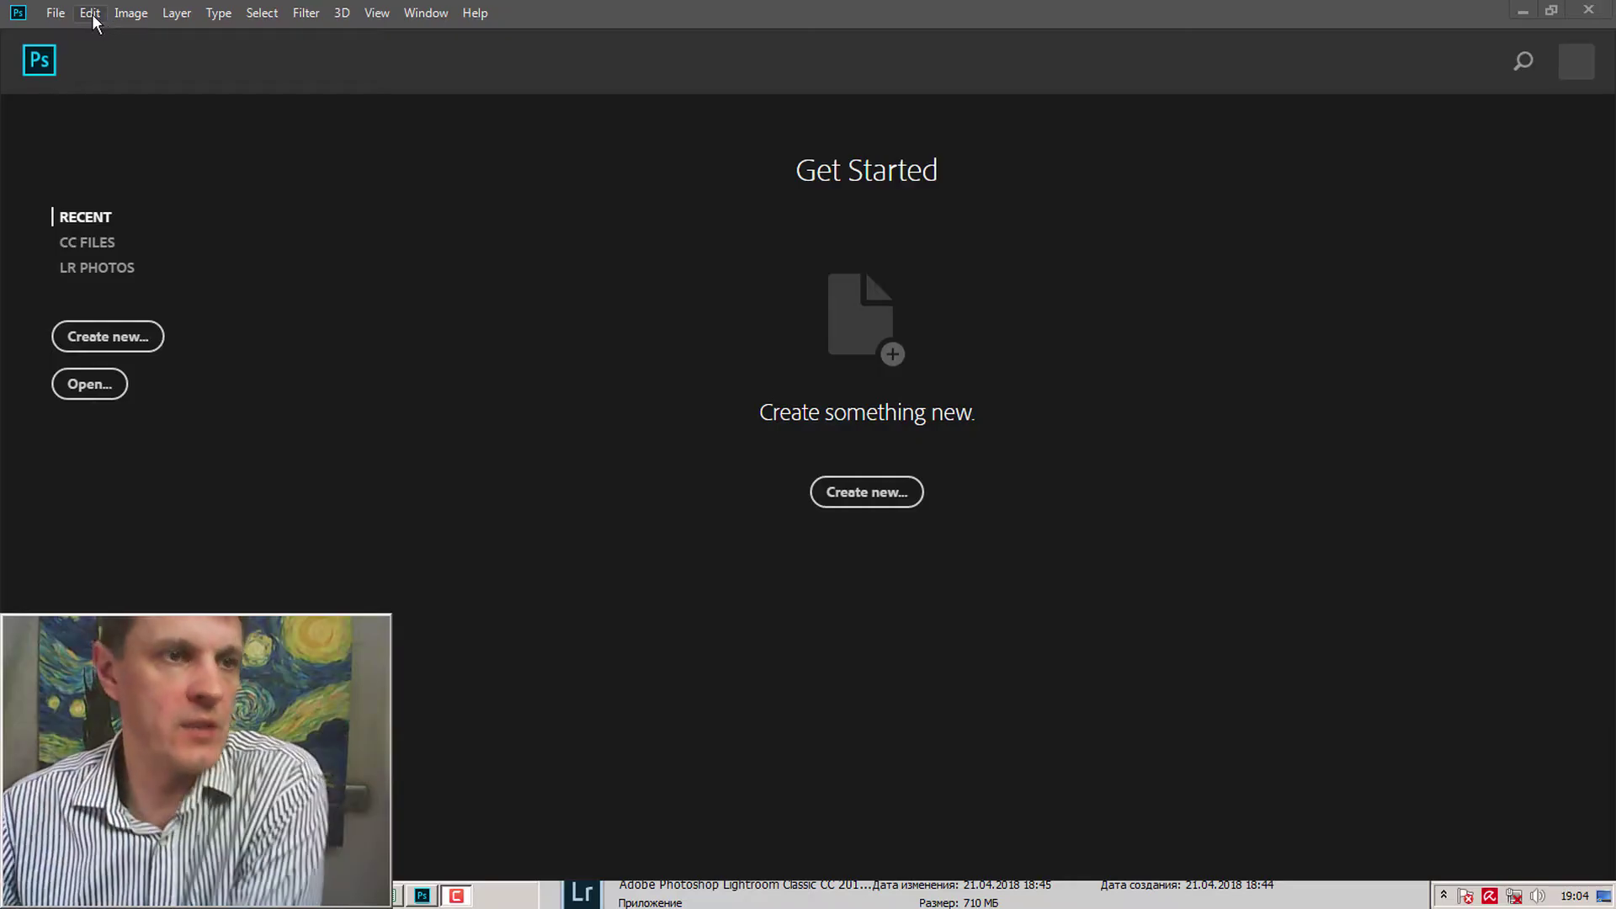
click(91, 13)
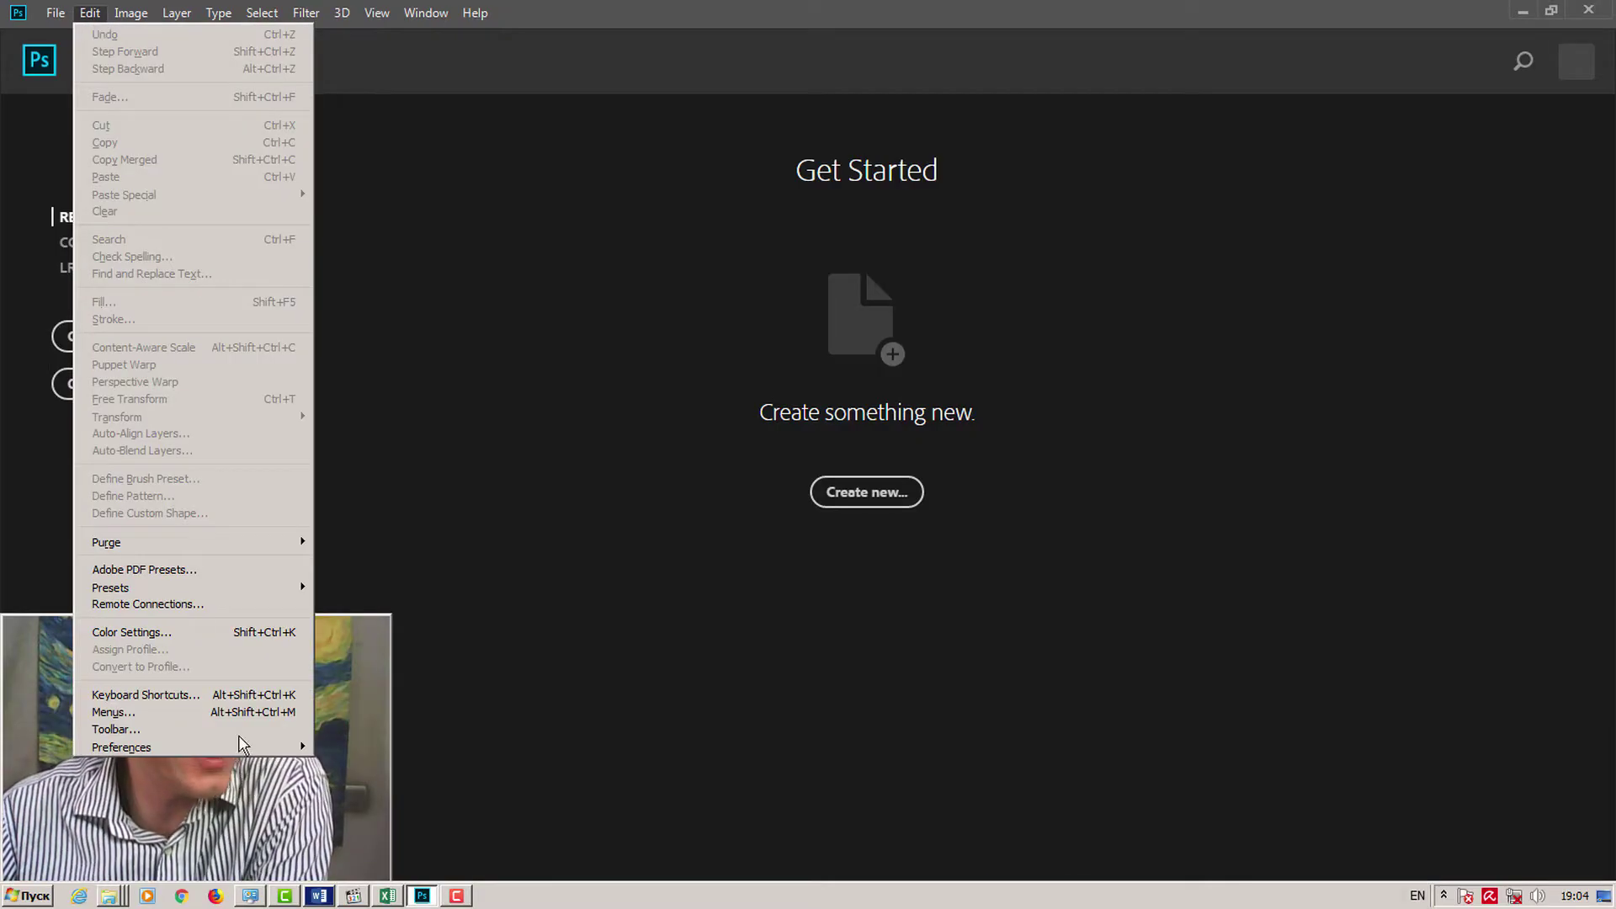
Step: In Preferences, uncheck Export Clipboard, choose the darkest Color Theme, and uncheck Show Tooltips
click(966, 381)
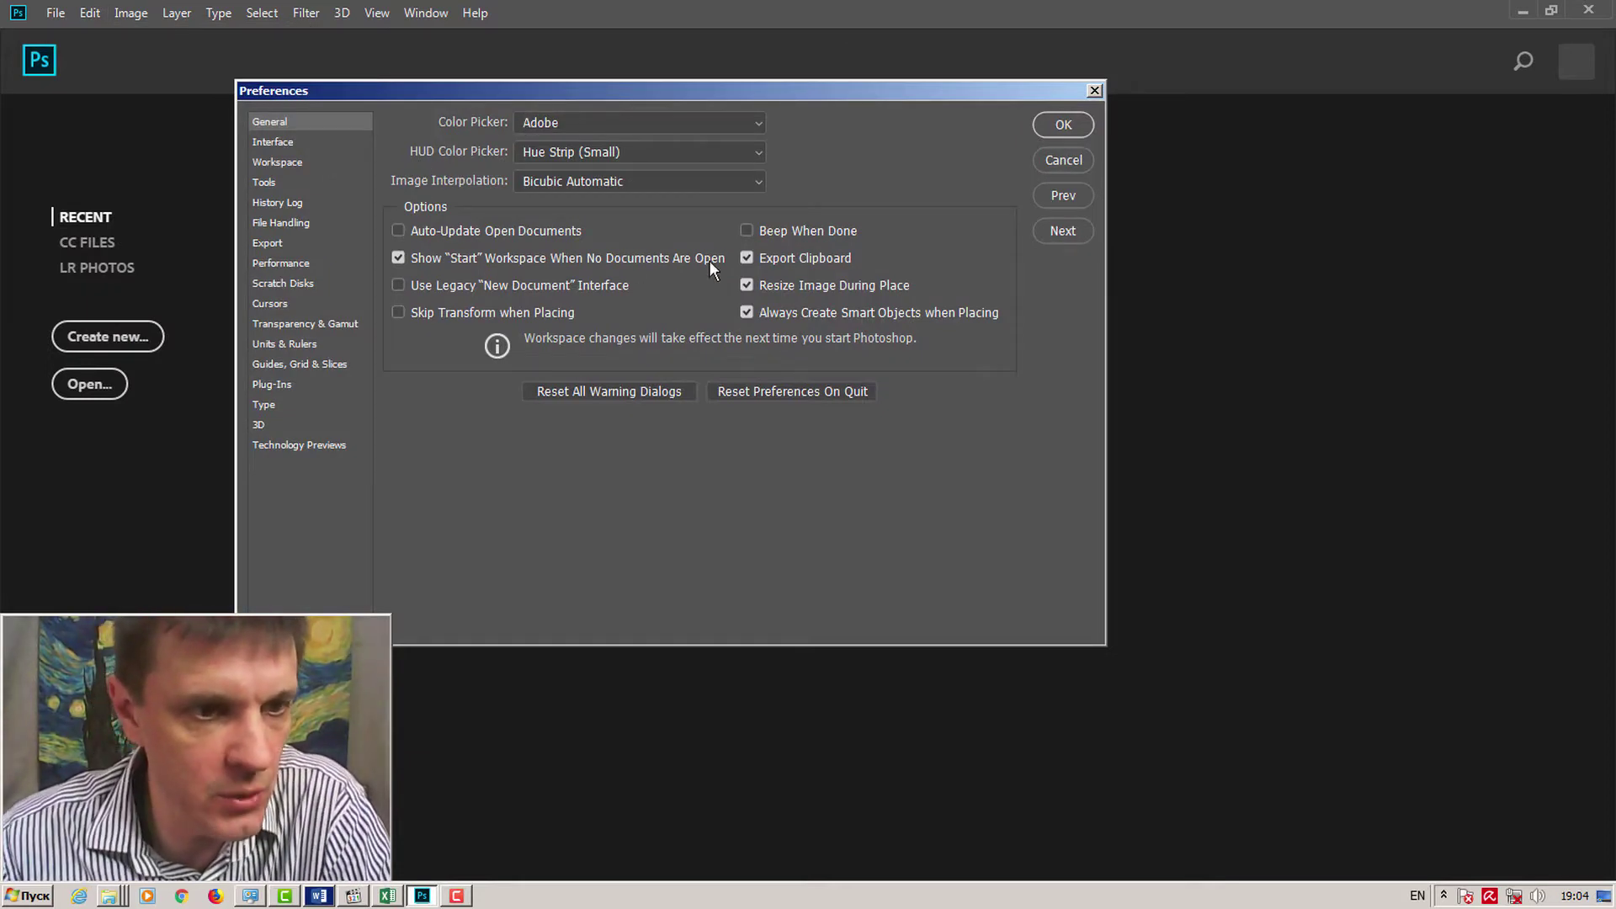
click(786, 260)
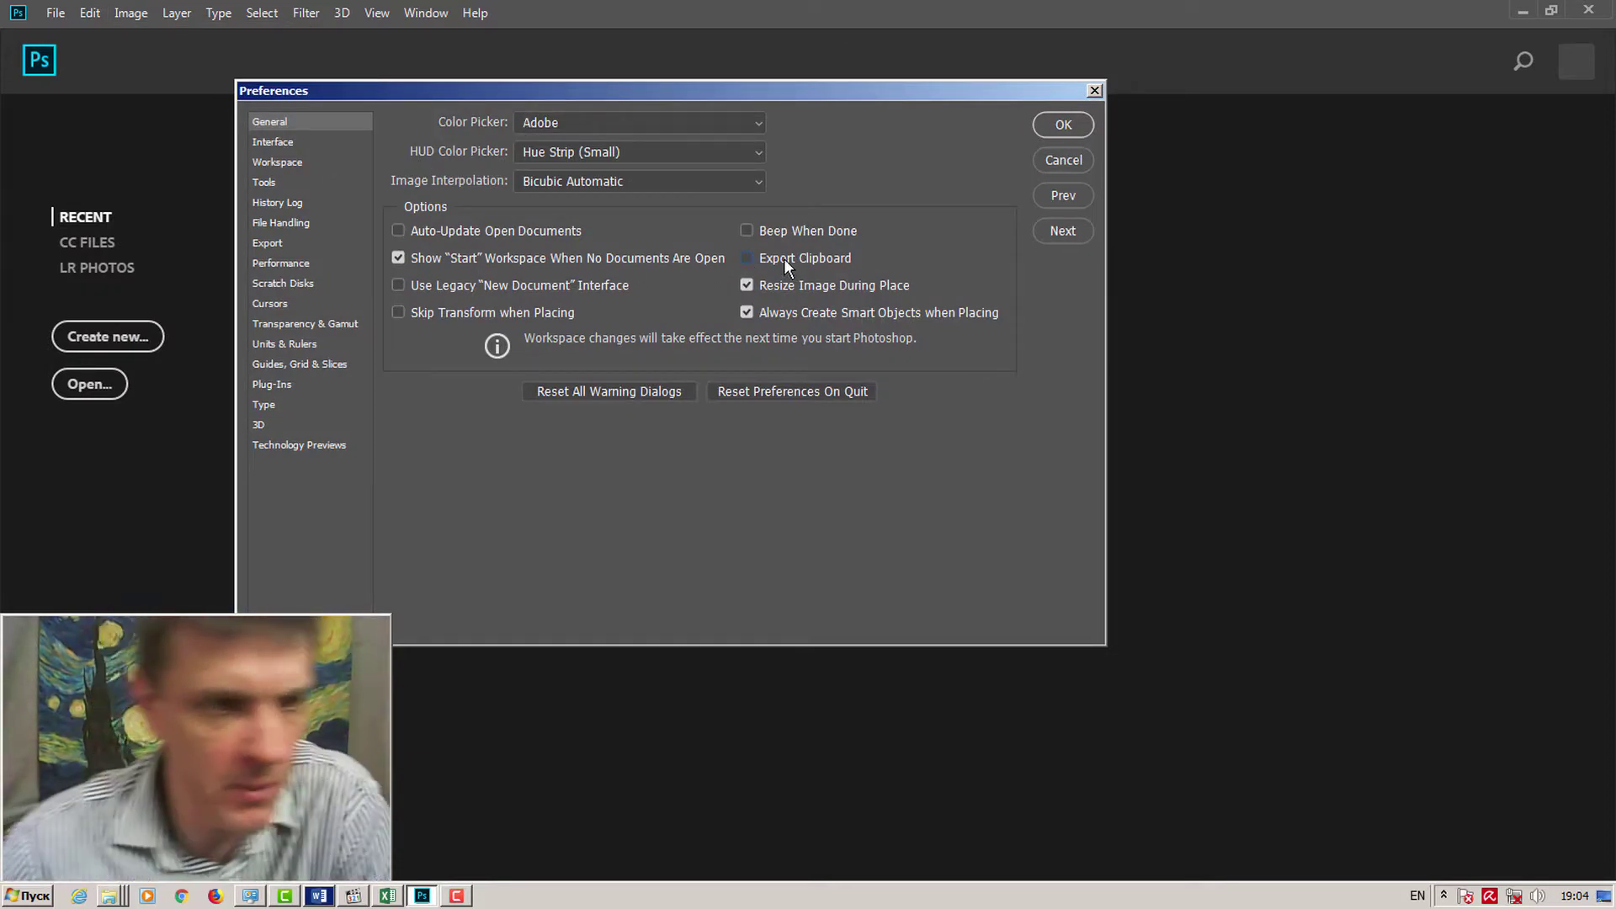
click(273, 142)
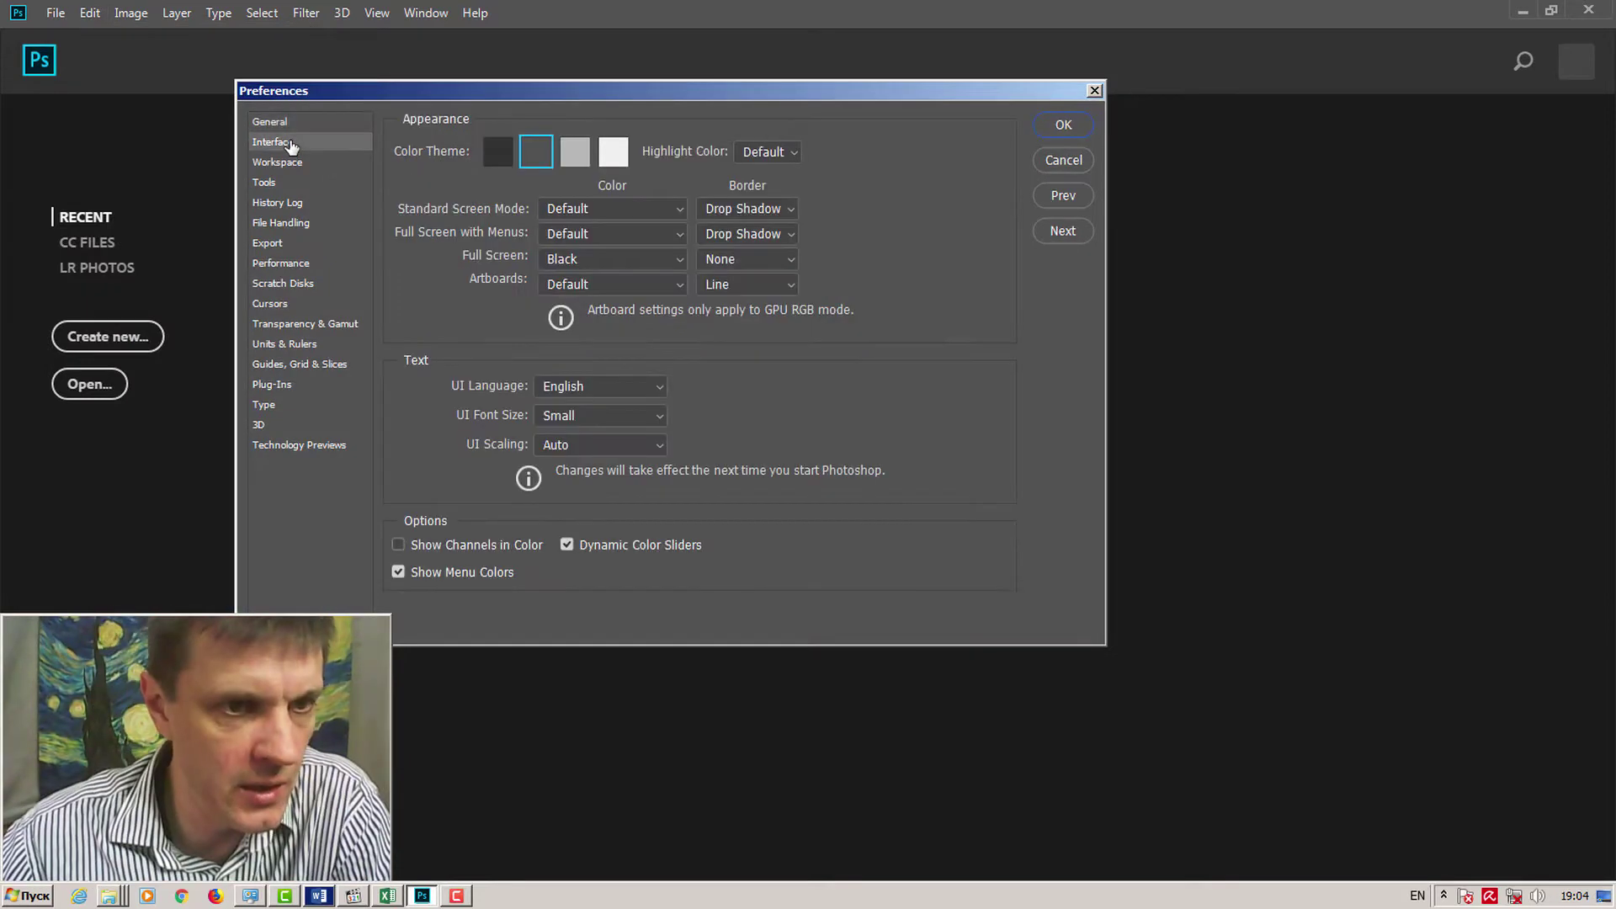
click(564, 151)
click(535, 154)
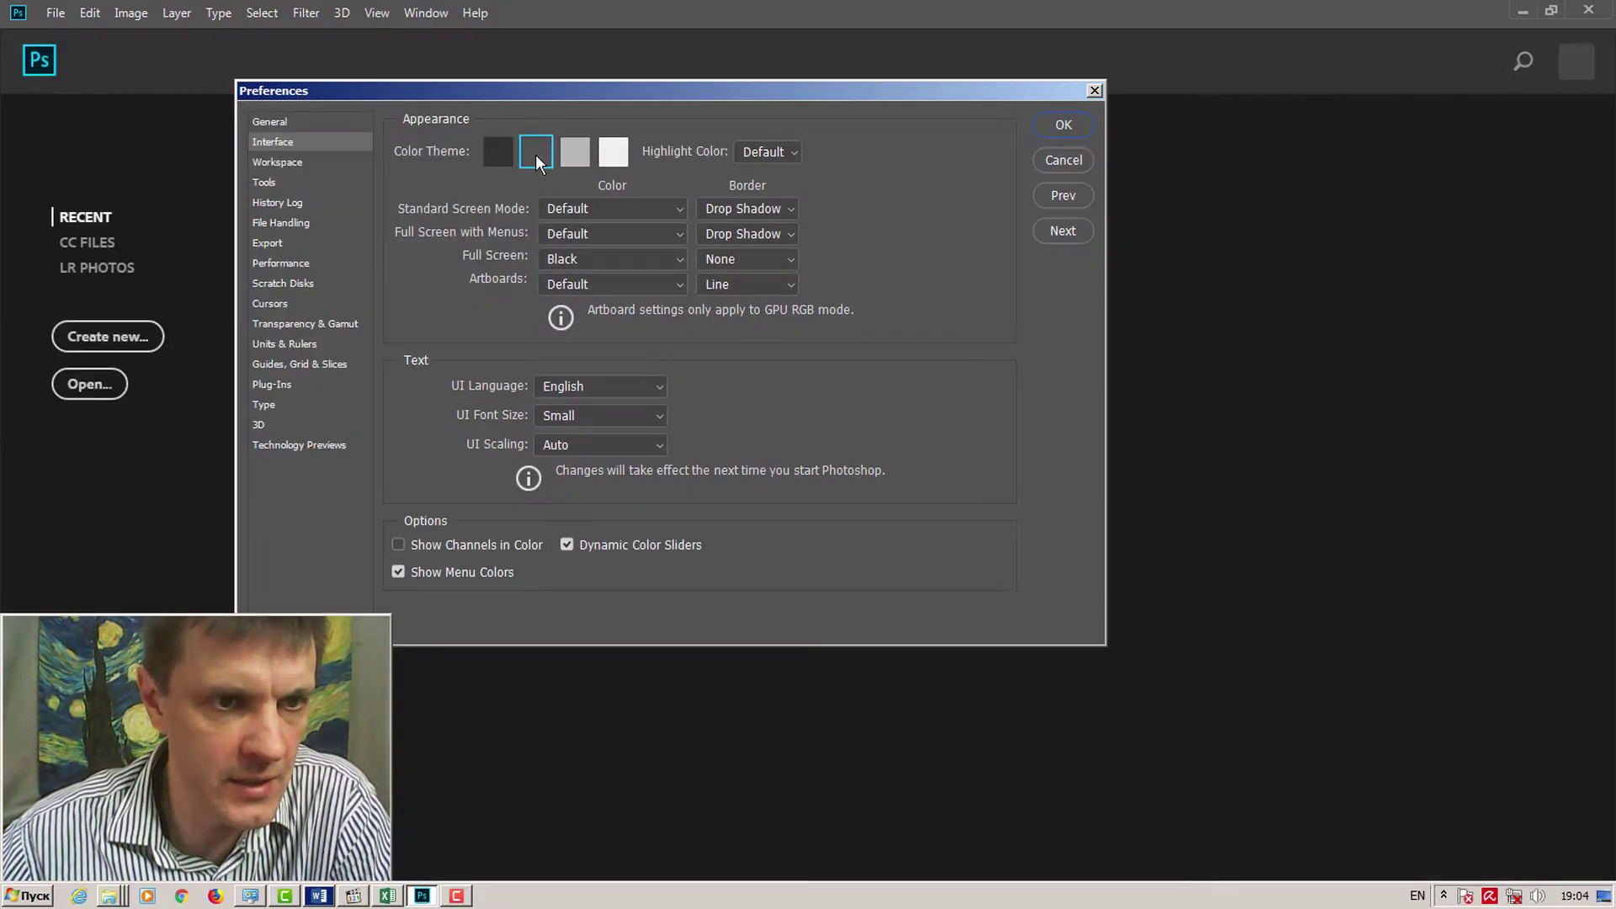
click(497, 152)
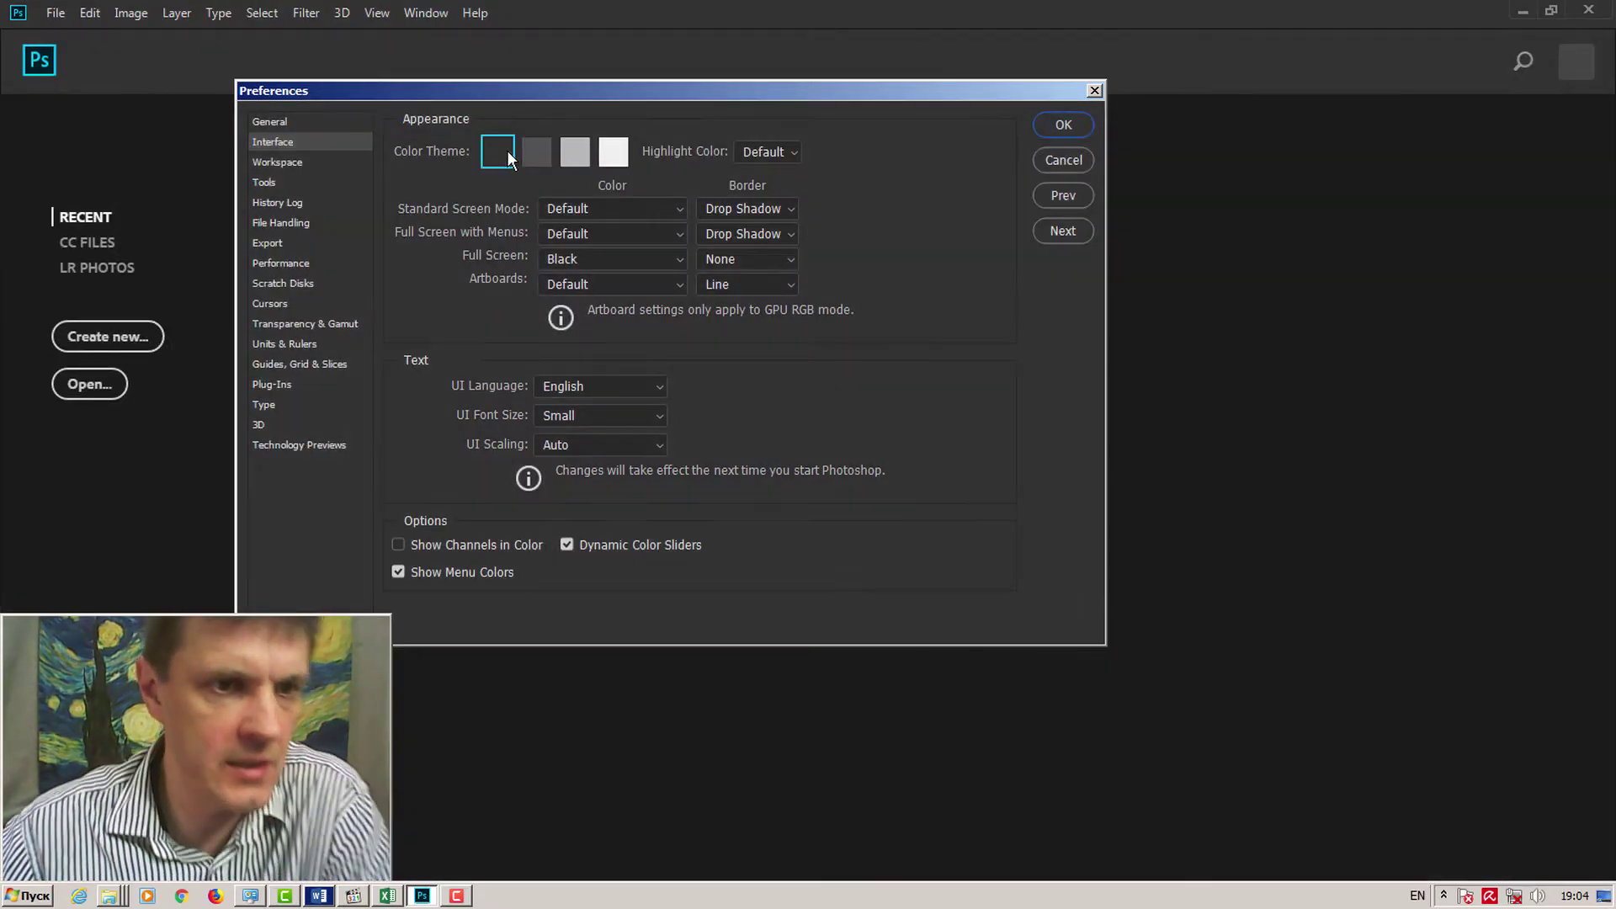
click(289, 168)
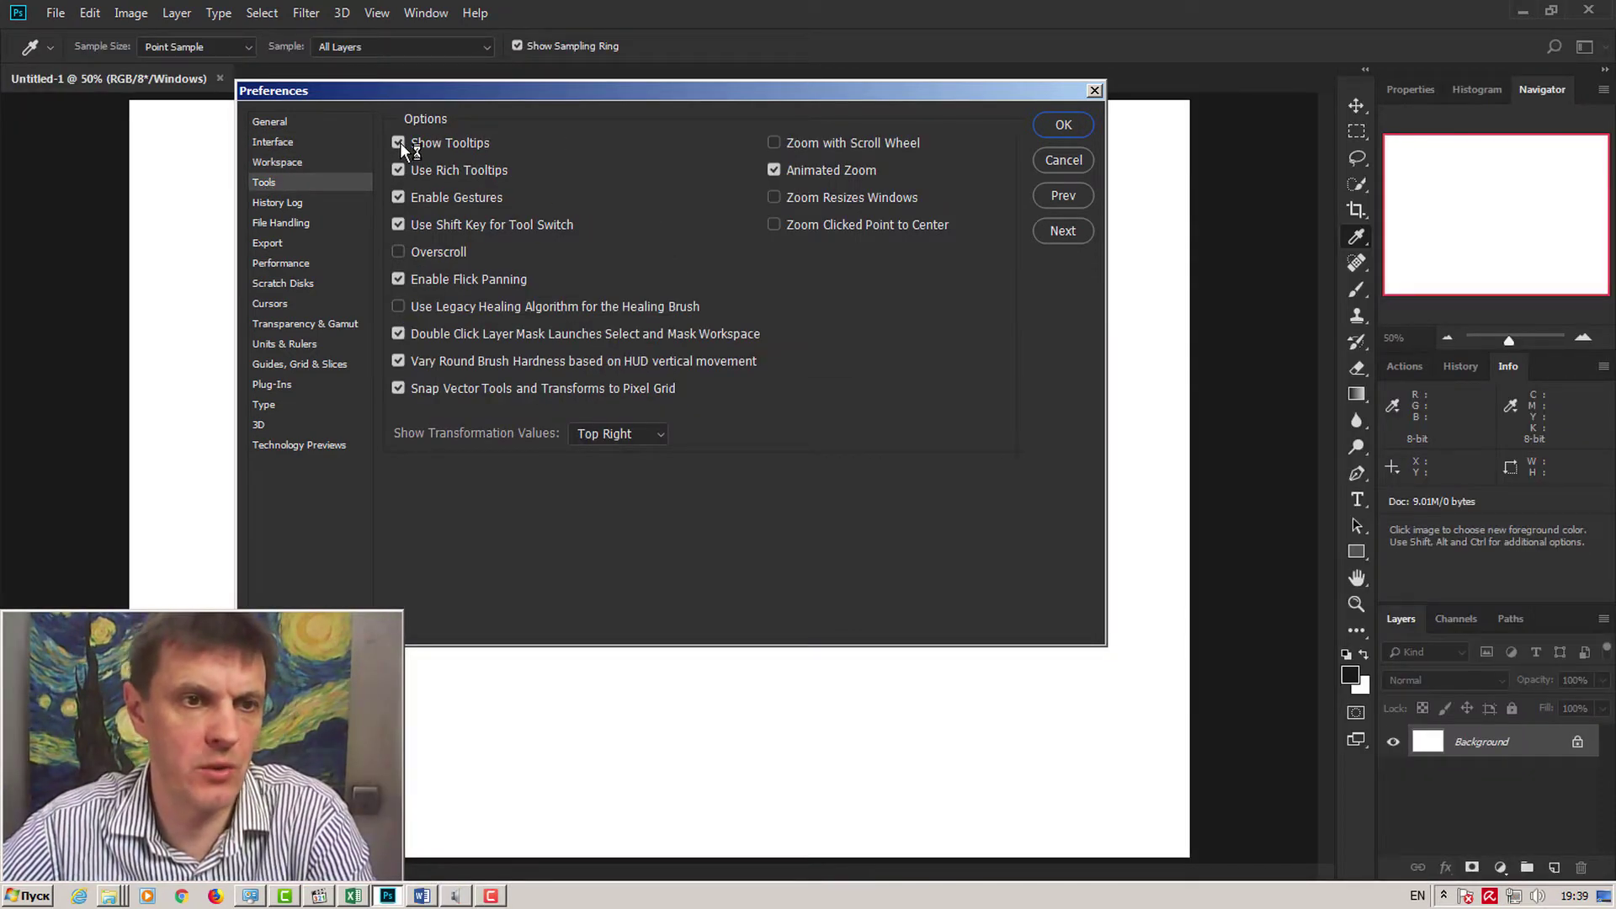
click(398, 143)
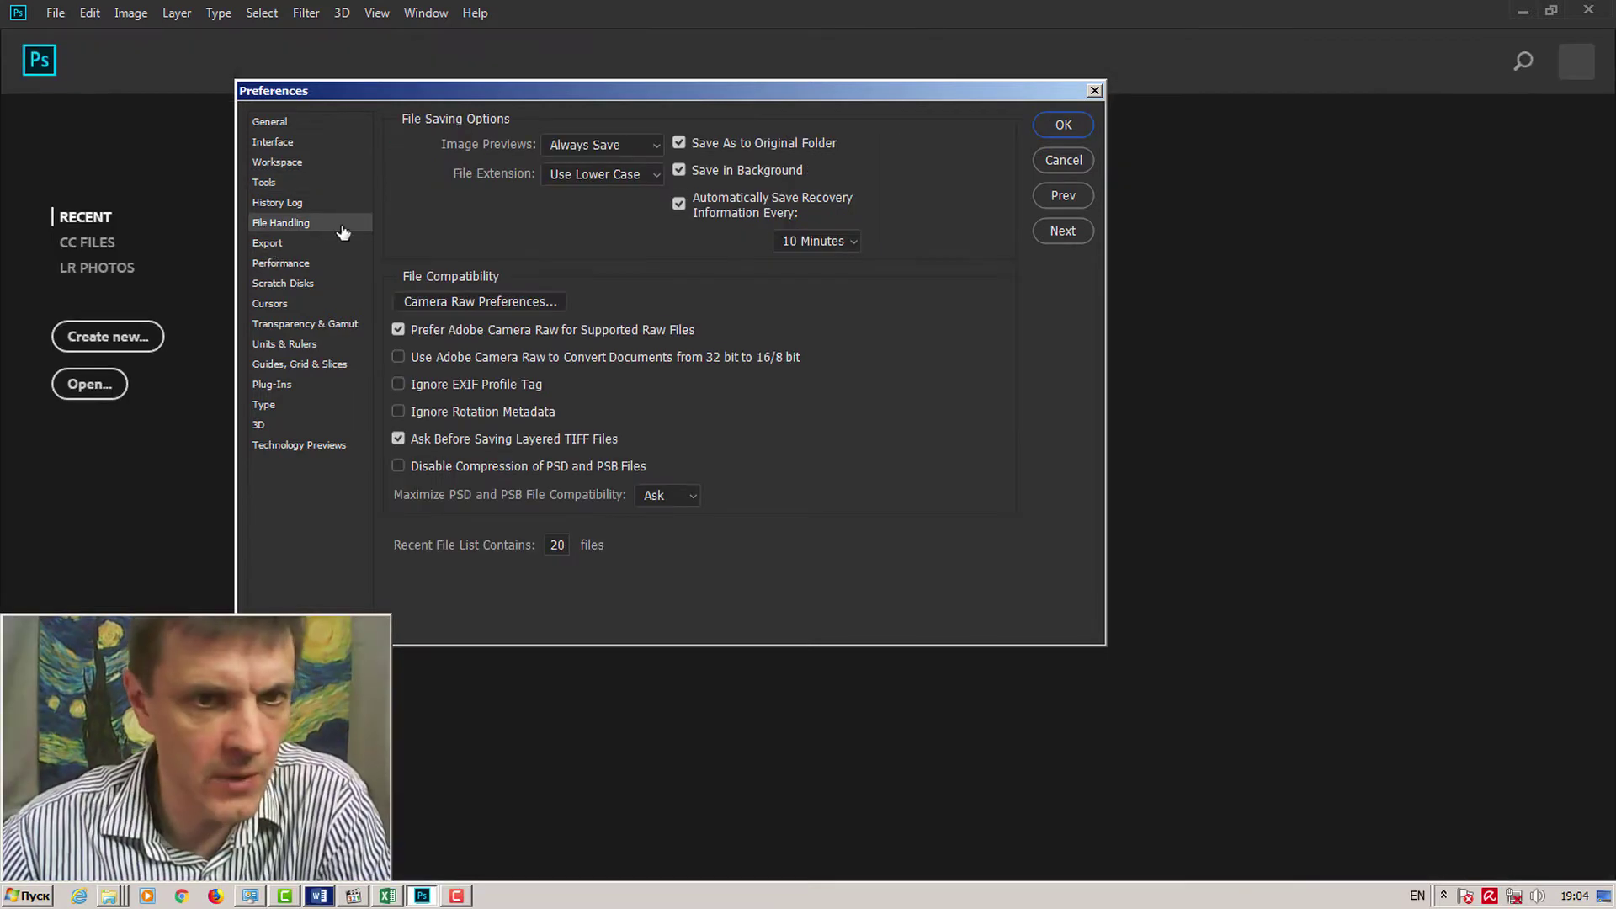
Step: Set Image Previews to Never Save, quick export to JPG at quality 80, and memory to 95%
click(649, 145)
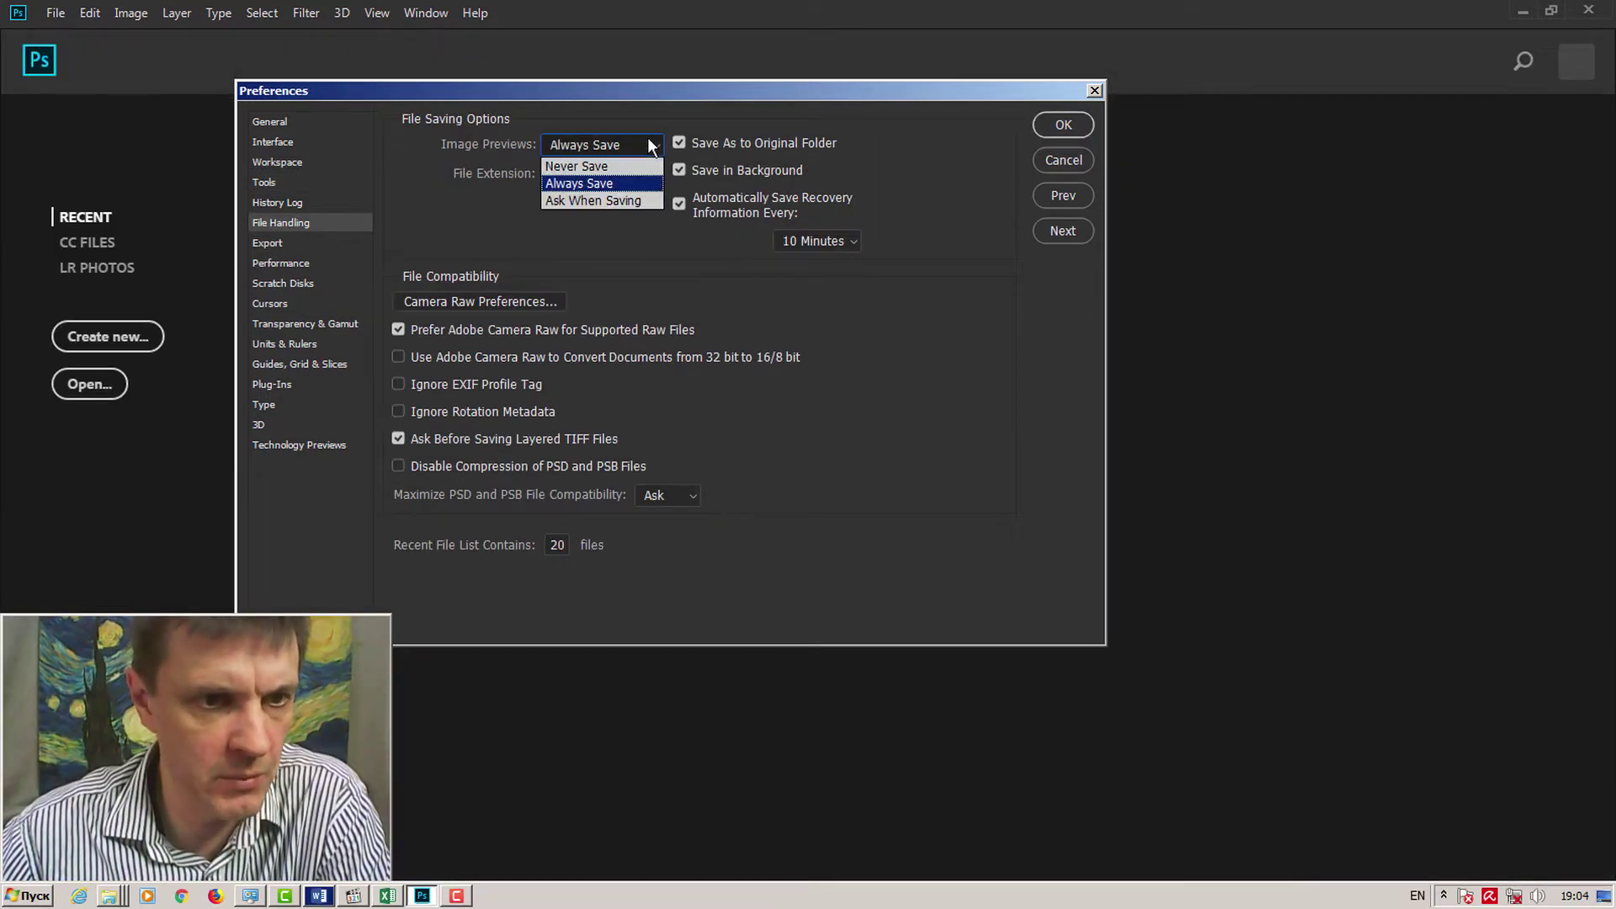
click(610, 169)
click(277, 246)
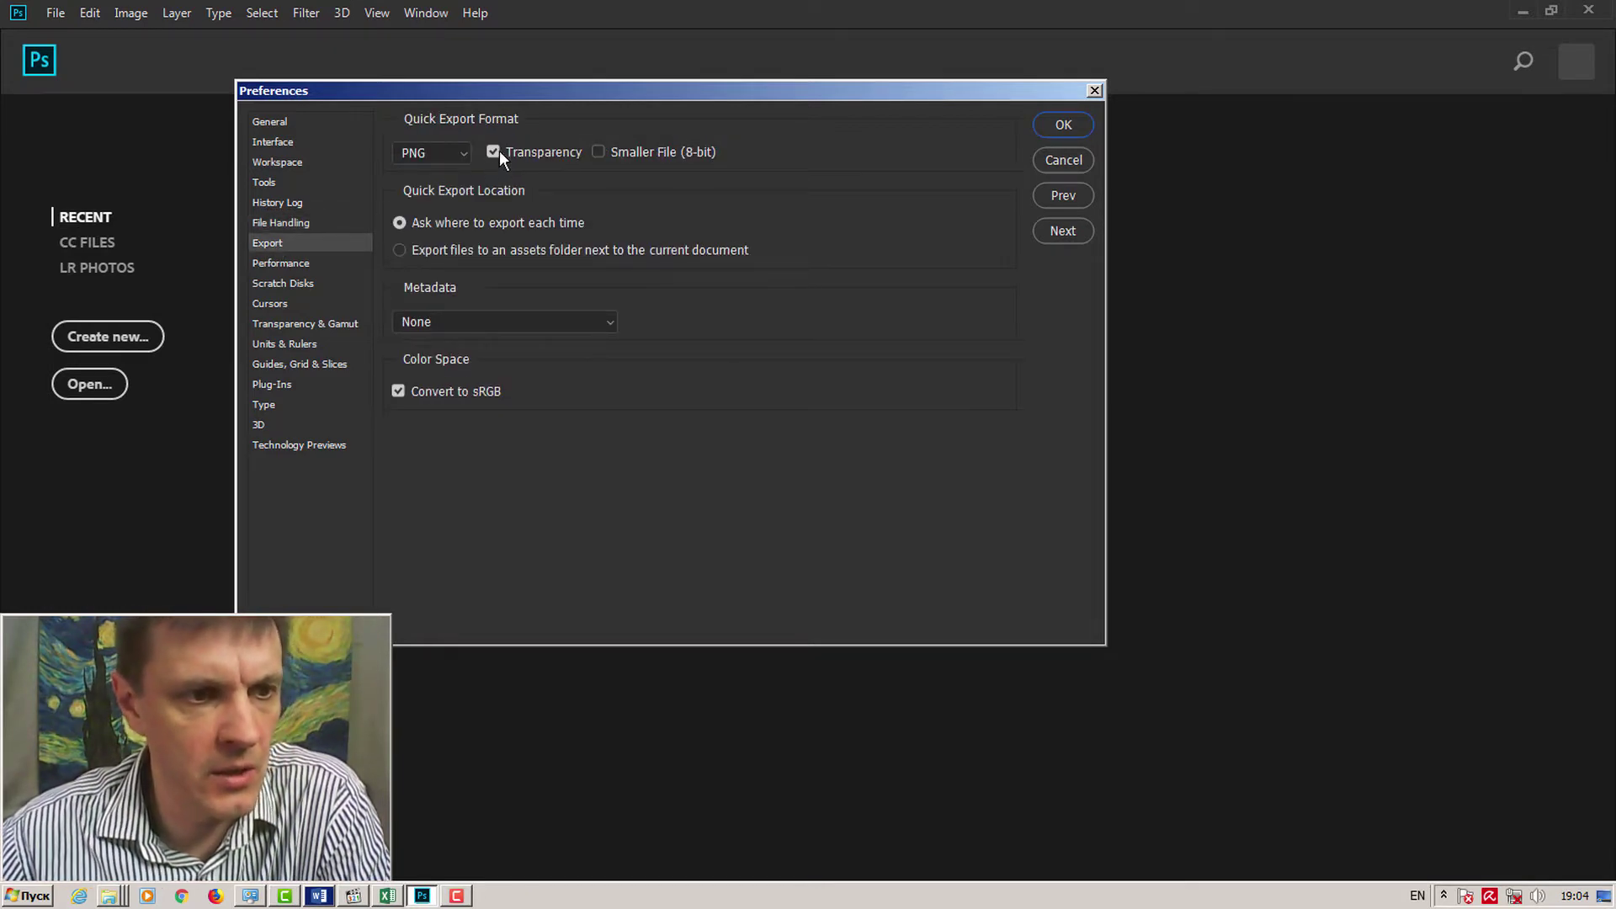
click(421, 153)
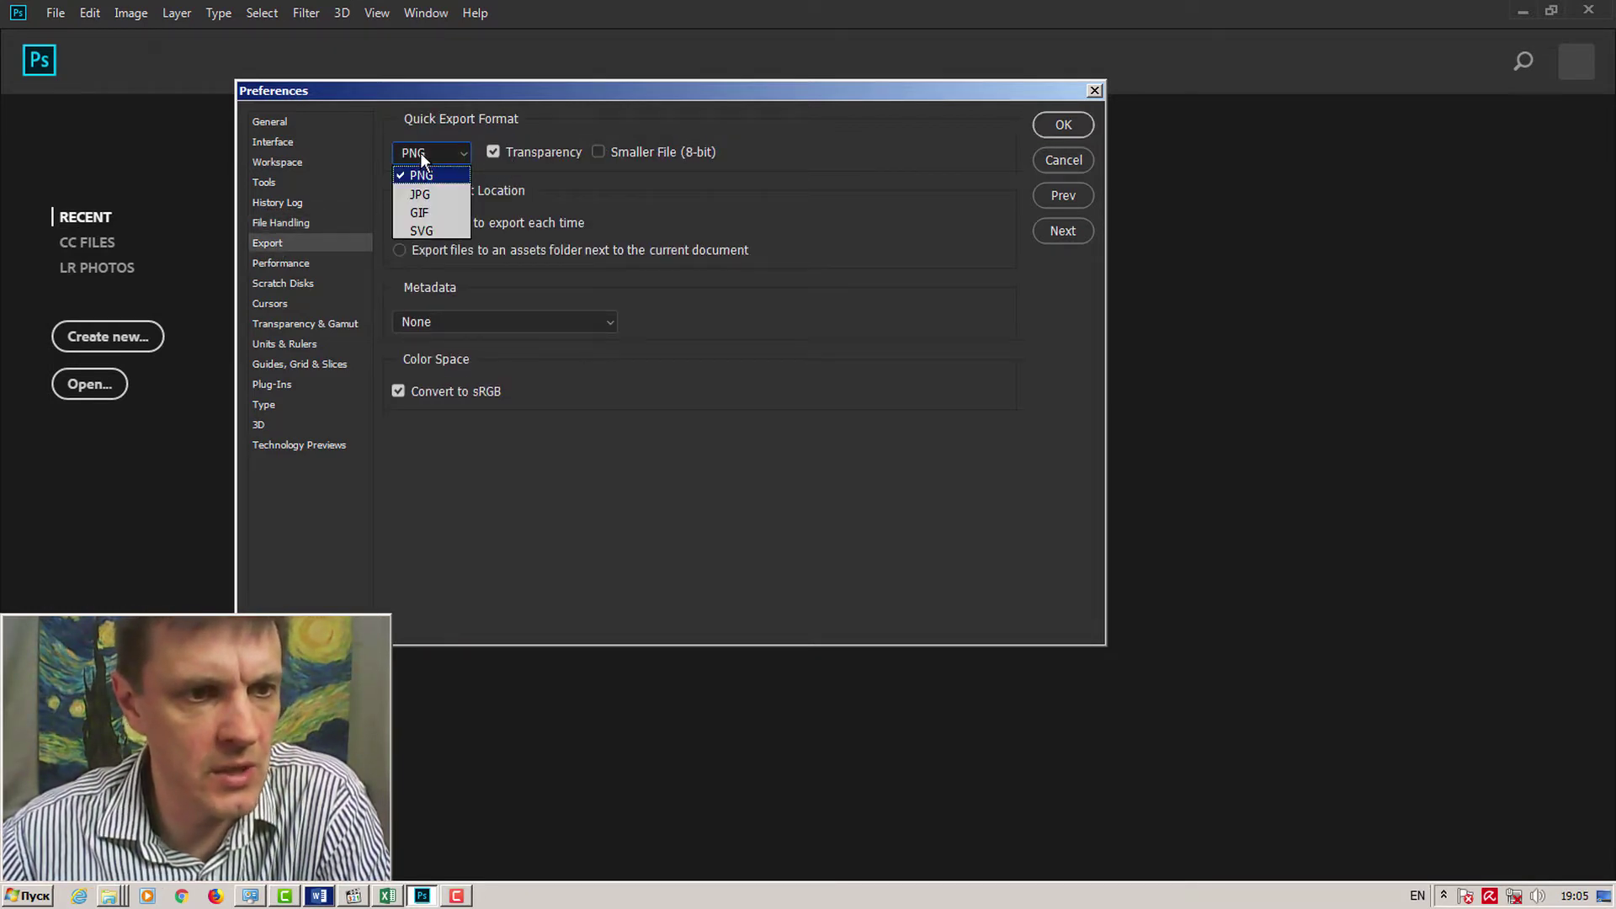
click(444, 199)
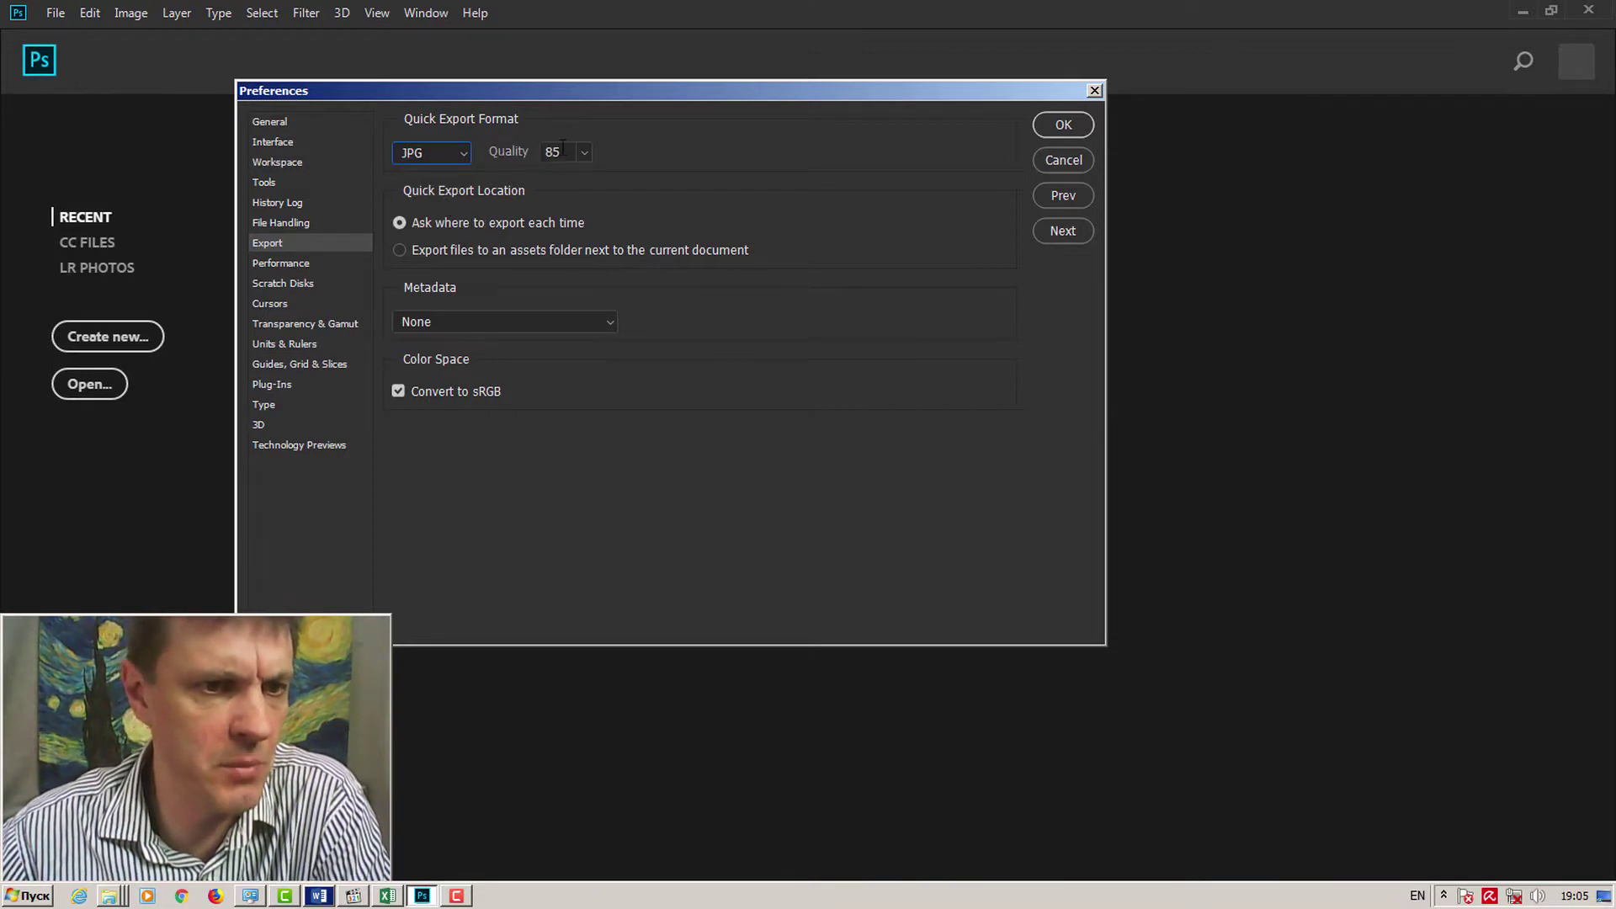
text(80)
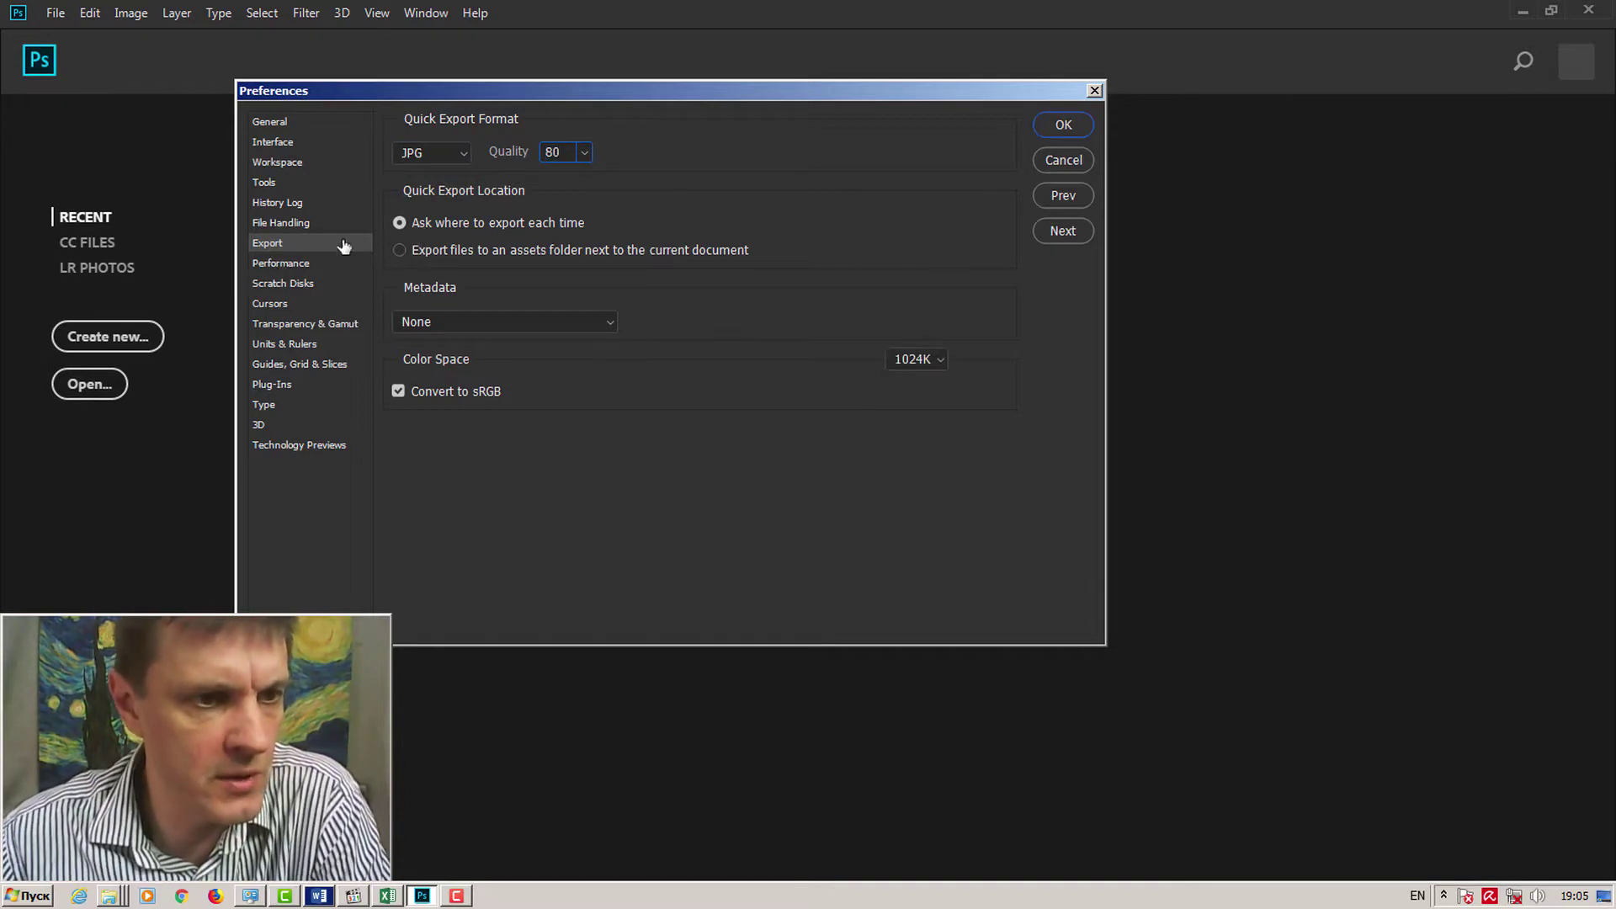
click(280, 263)
drag(637, 239, 635, 238)
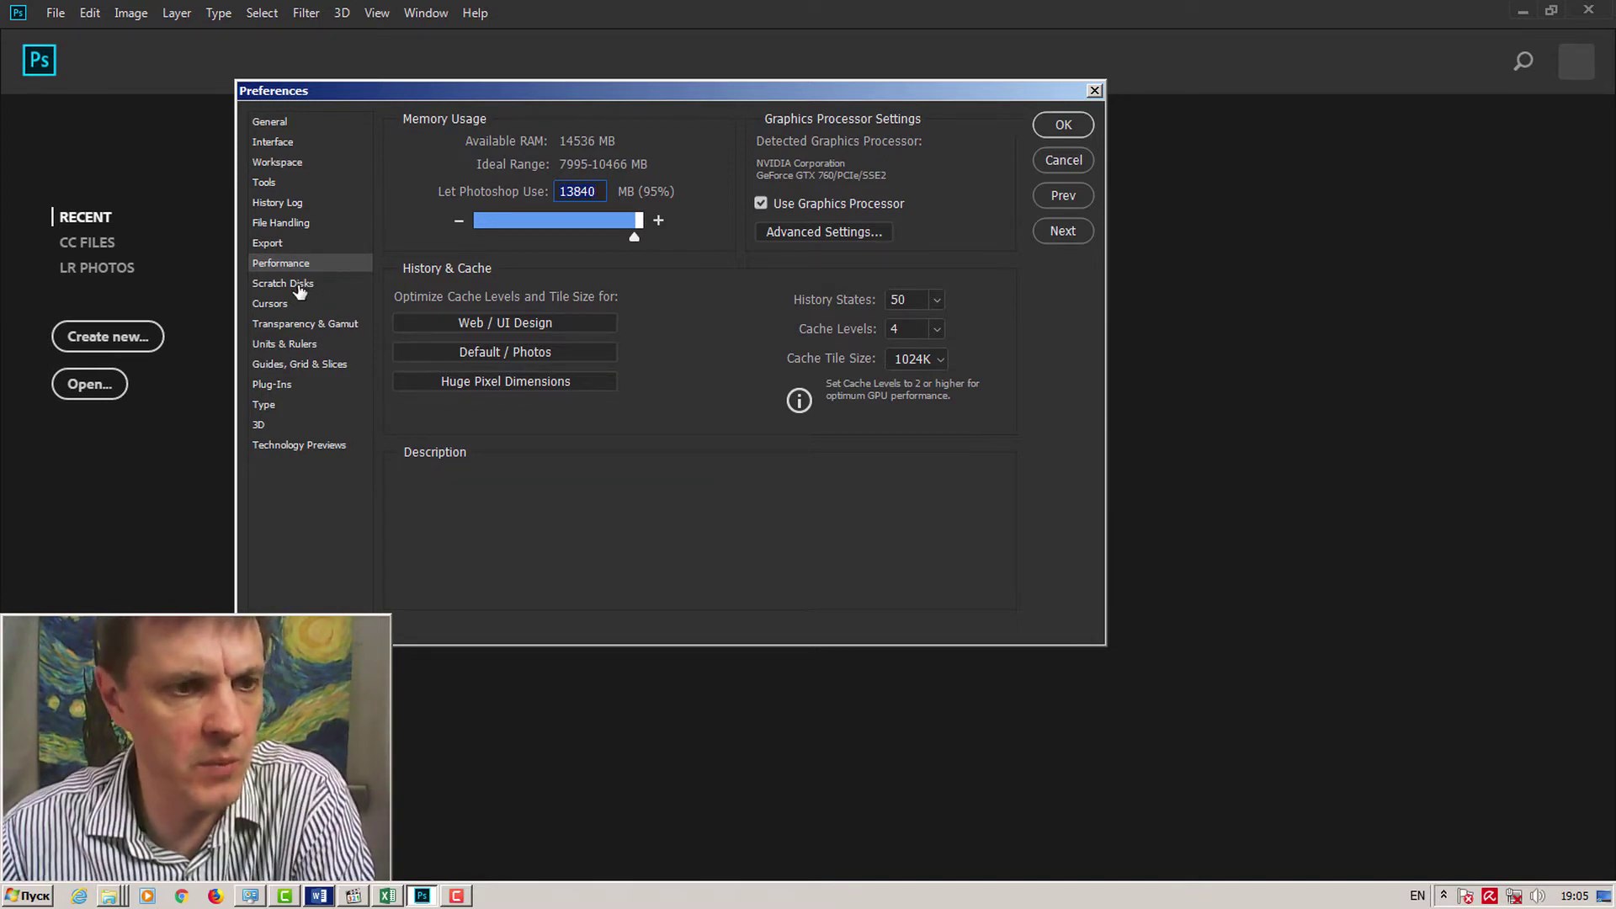
Step: Replace the C: scratch disk with B: and W:, set rulers to pixels, and confirm
click(300, 287)
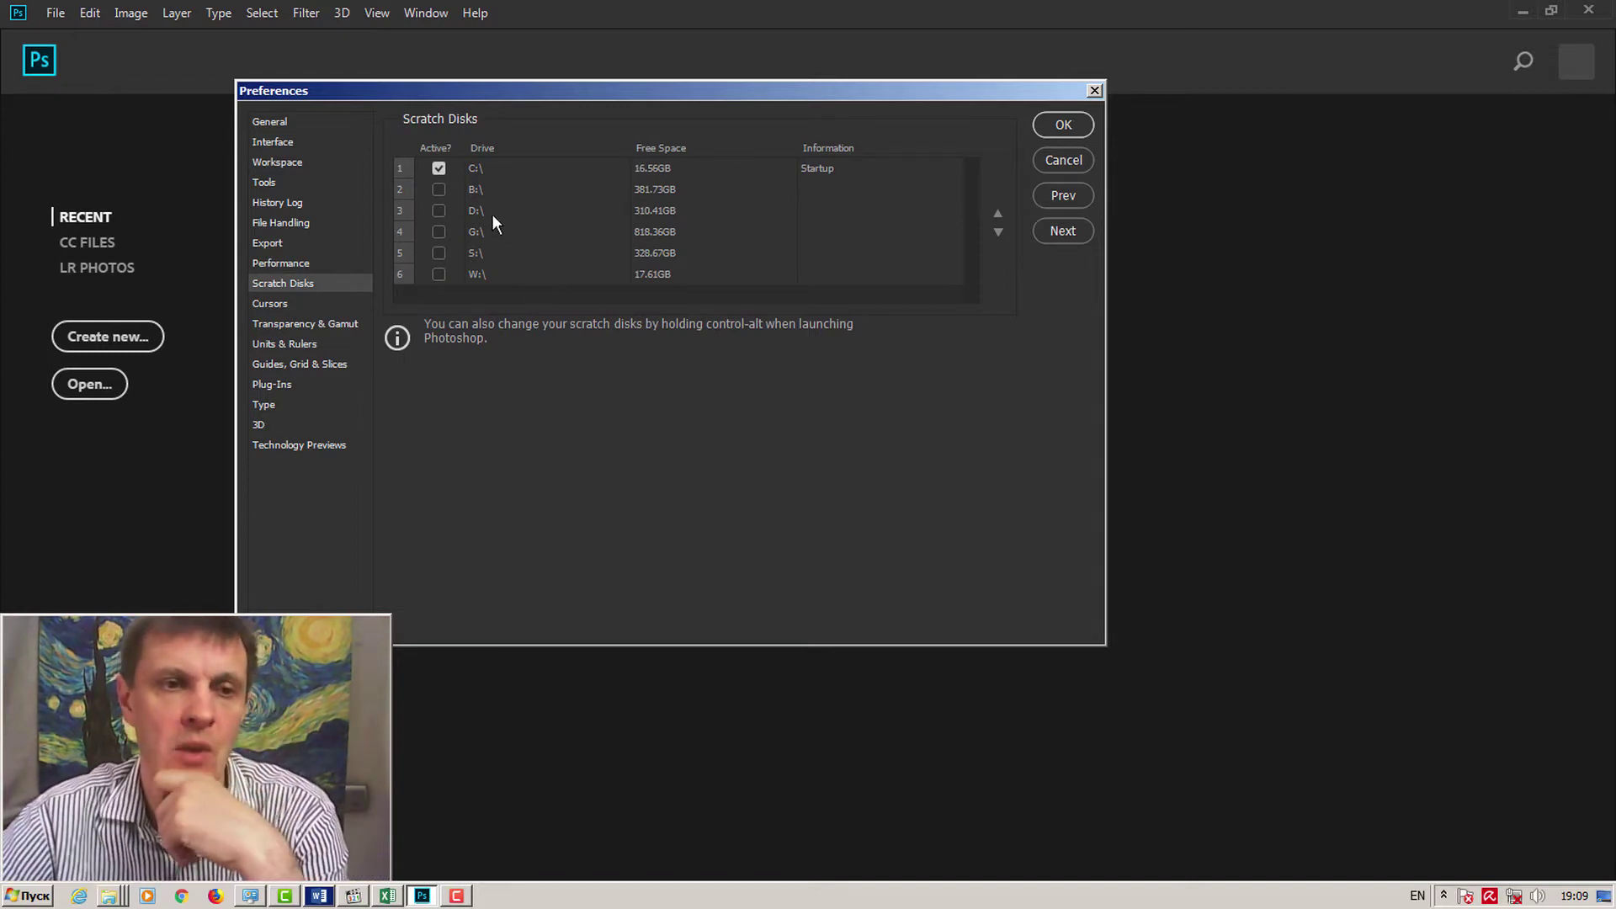
click(485, 168)
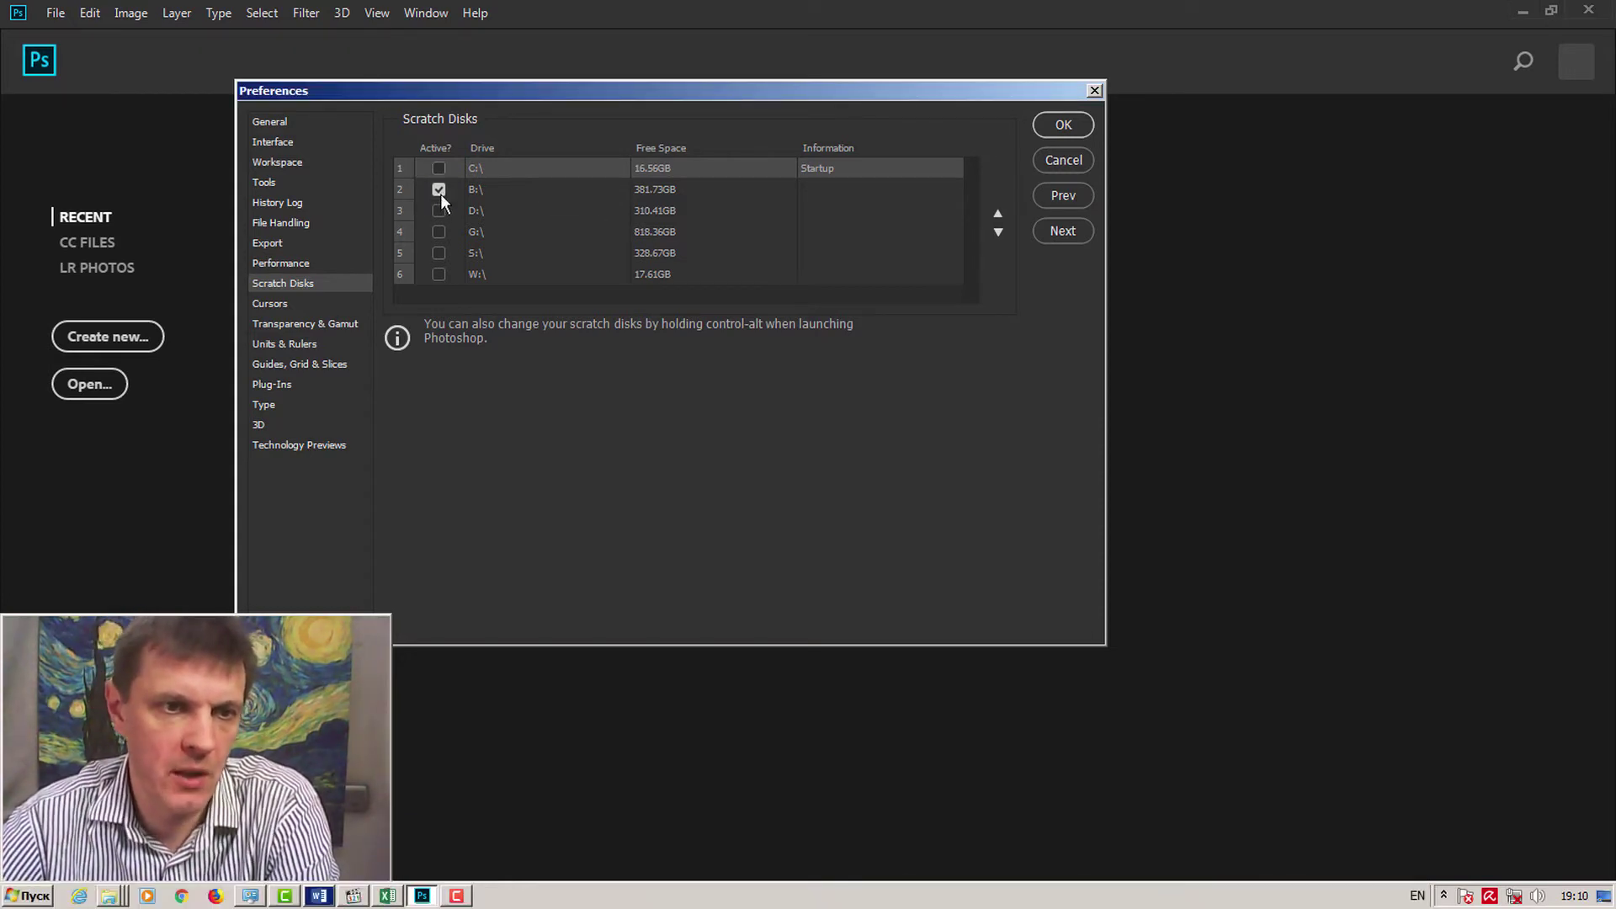
click(439, 273)
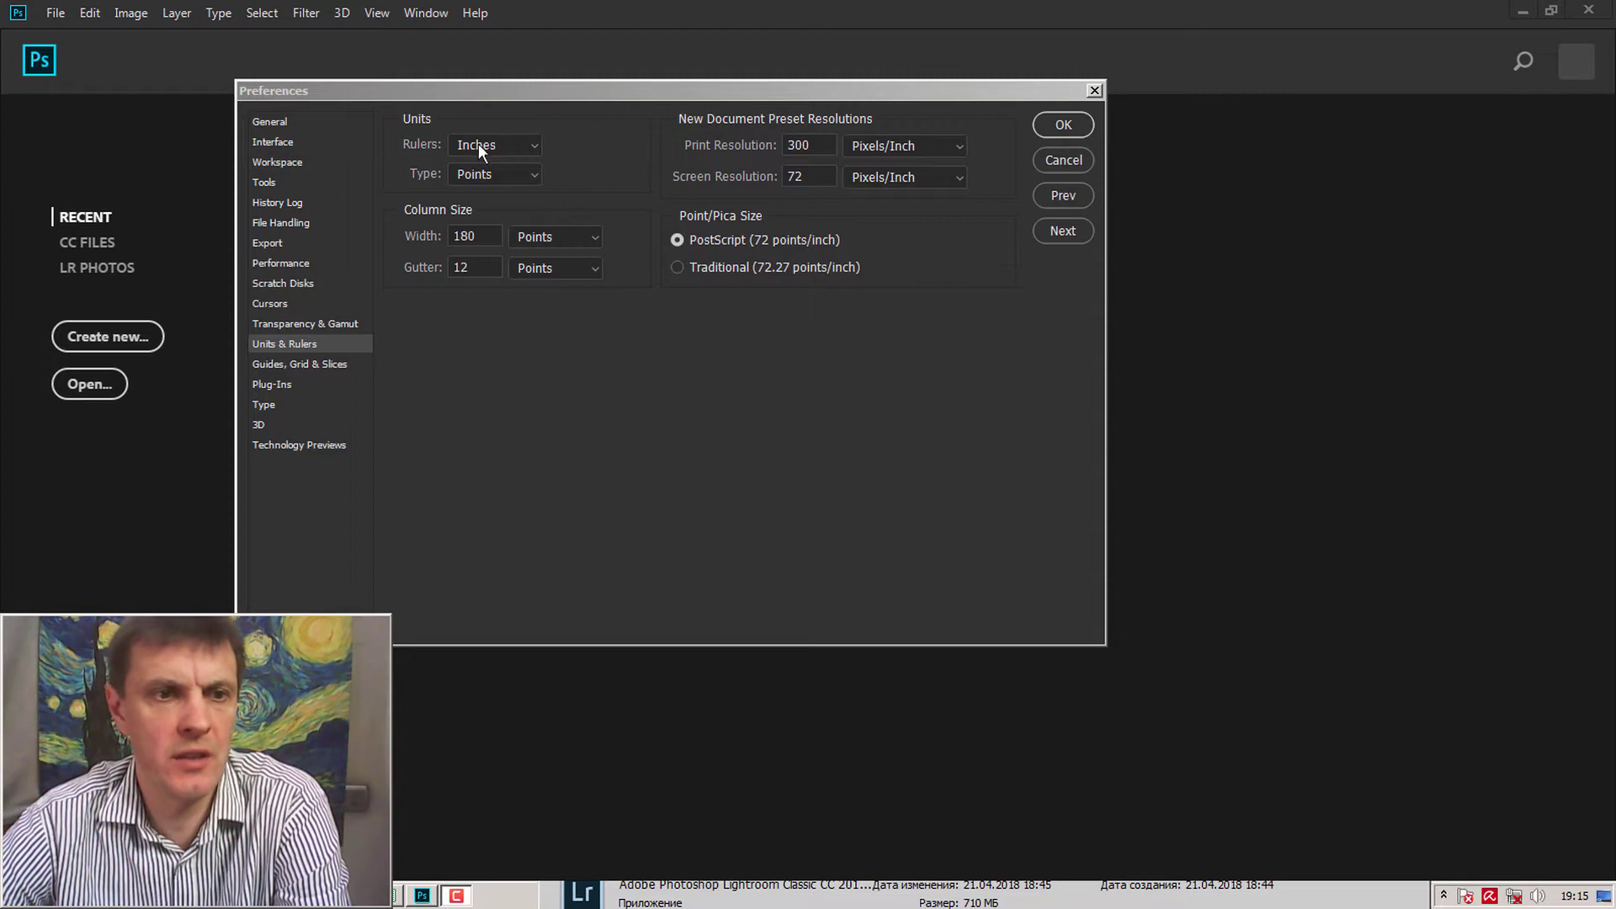
click(505, 144)
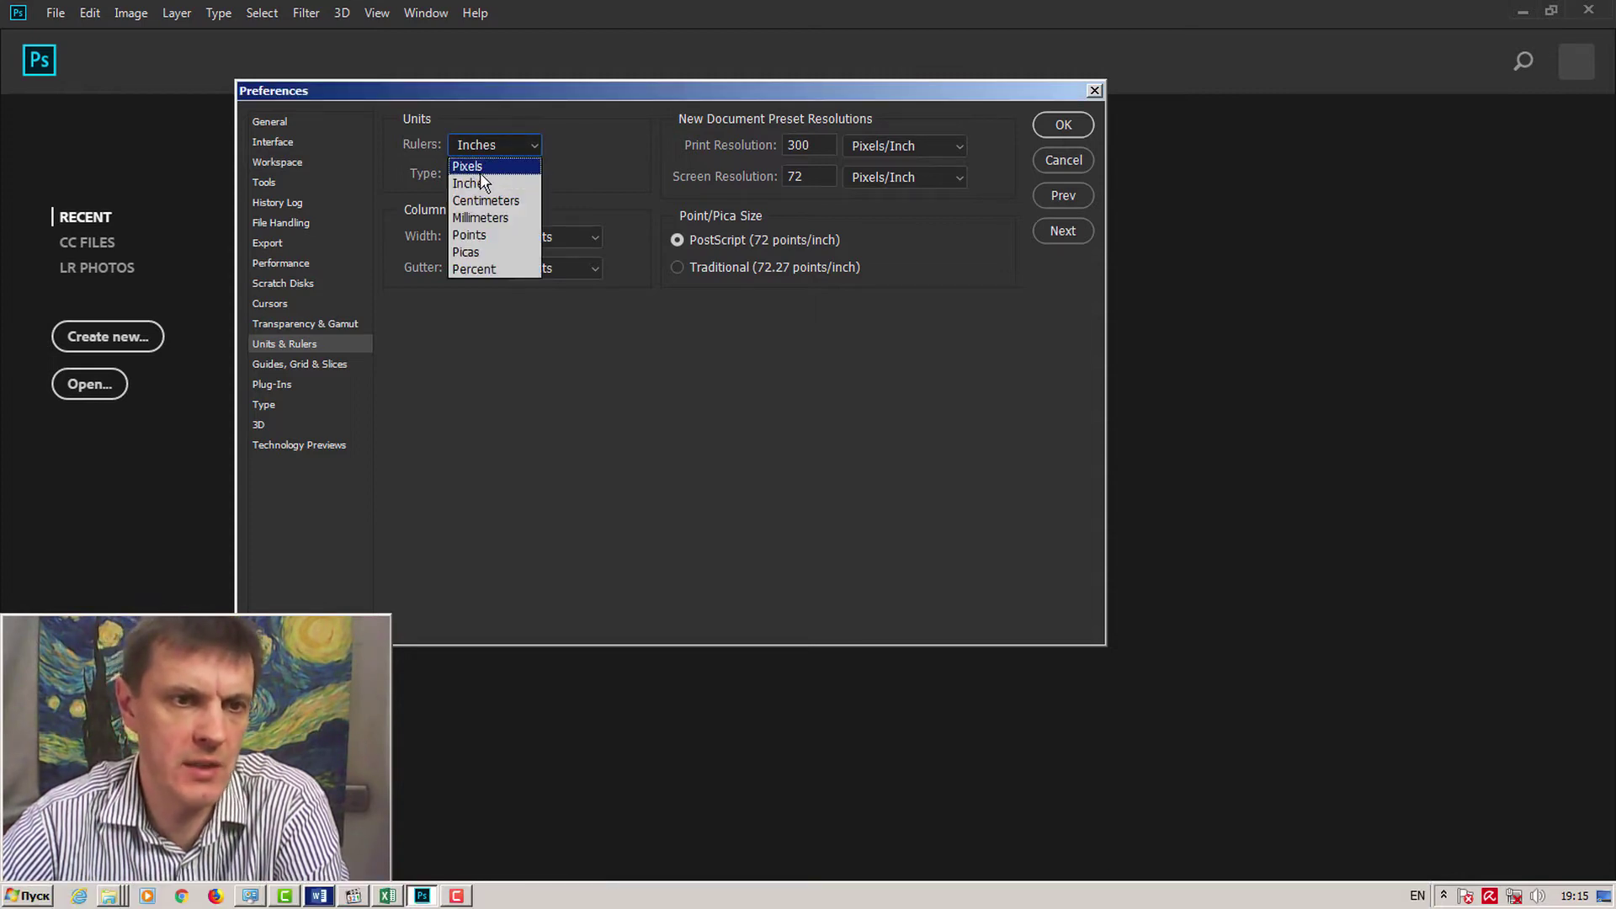
click(479, 164)
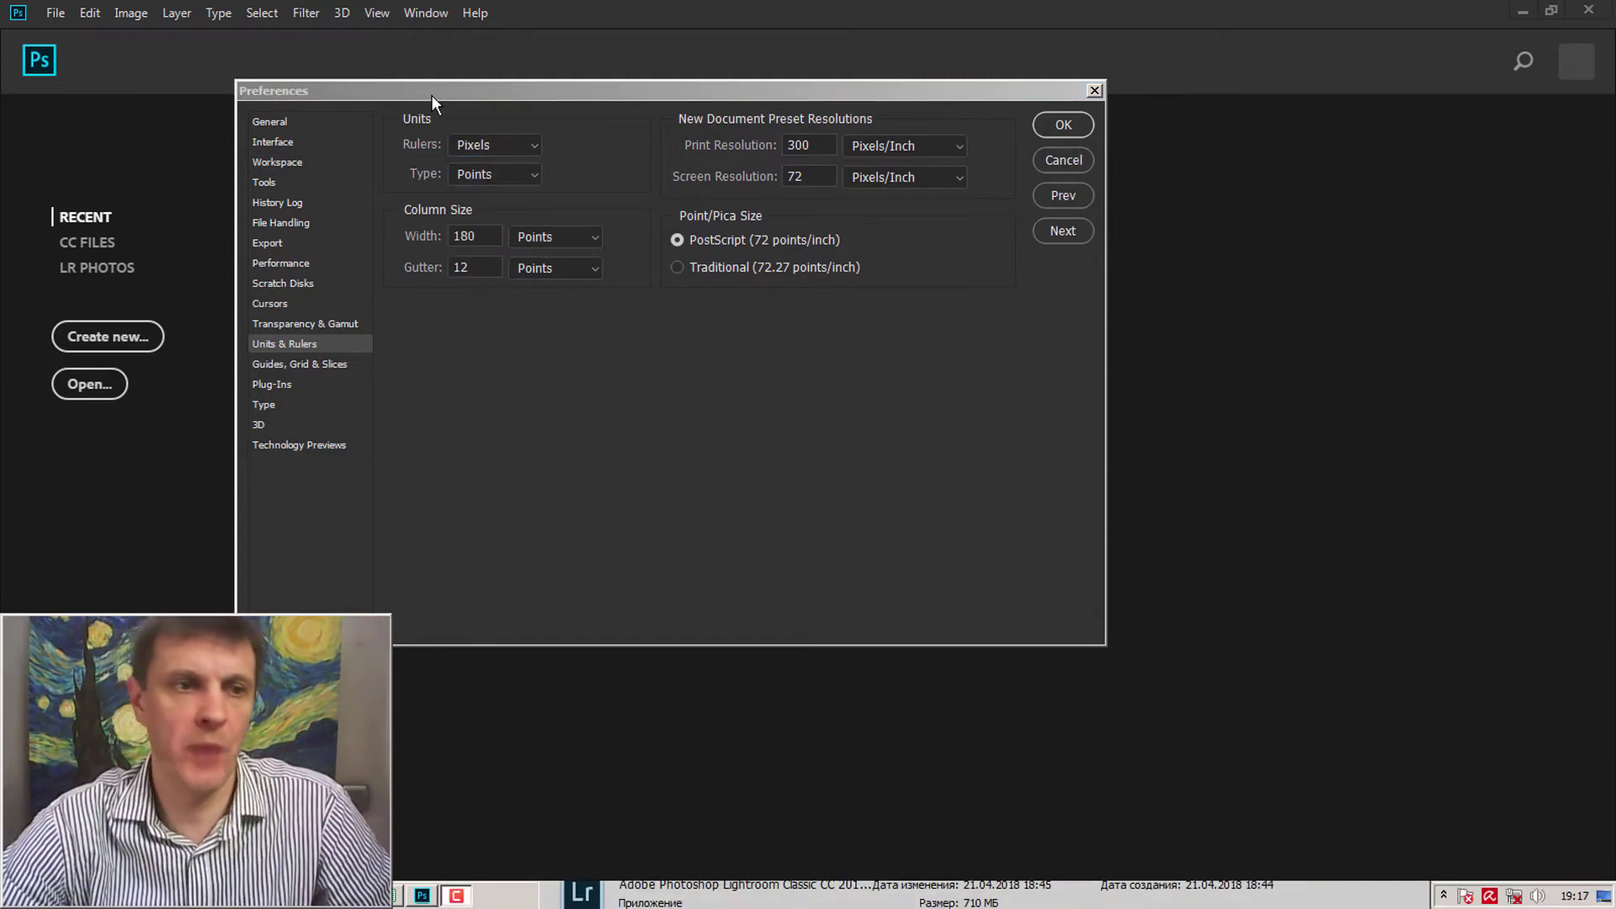
click(1067, 127)
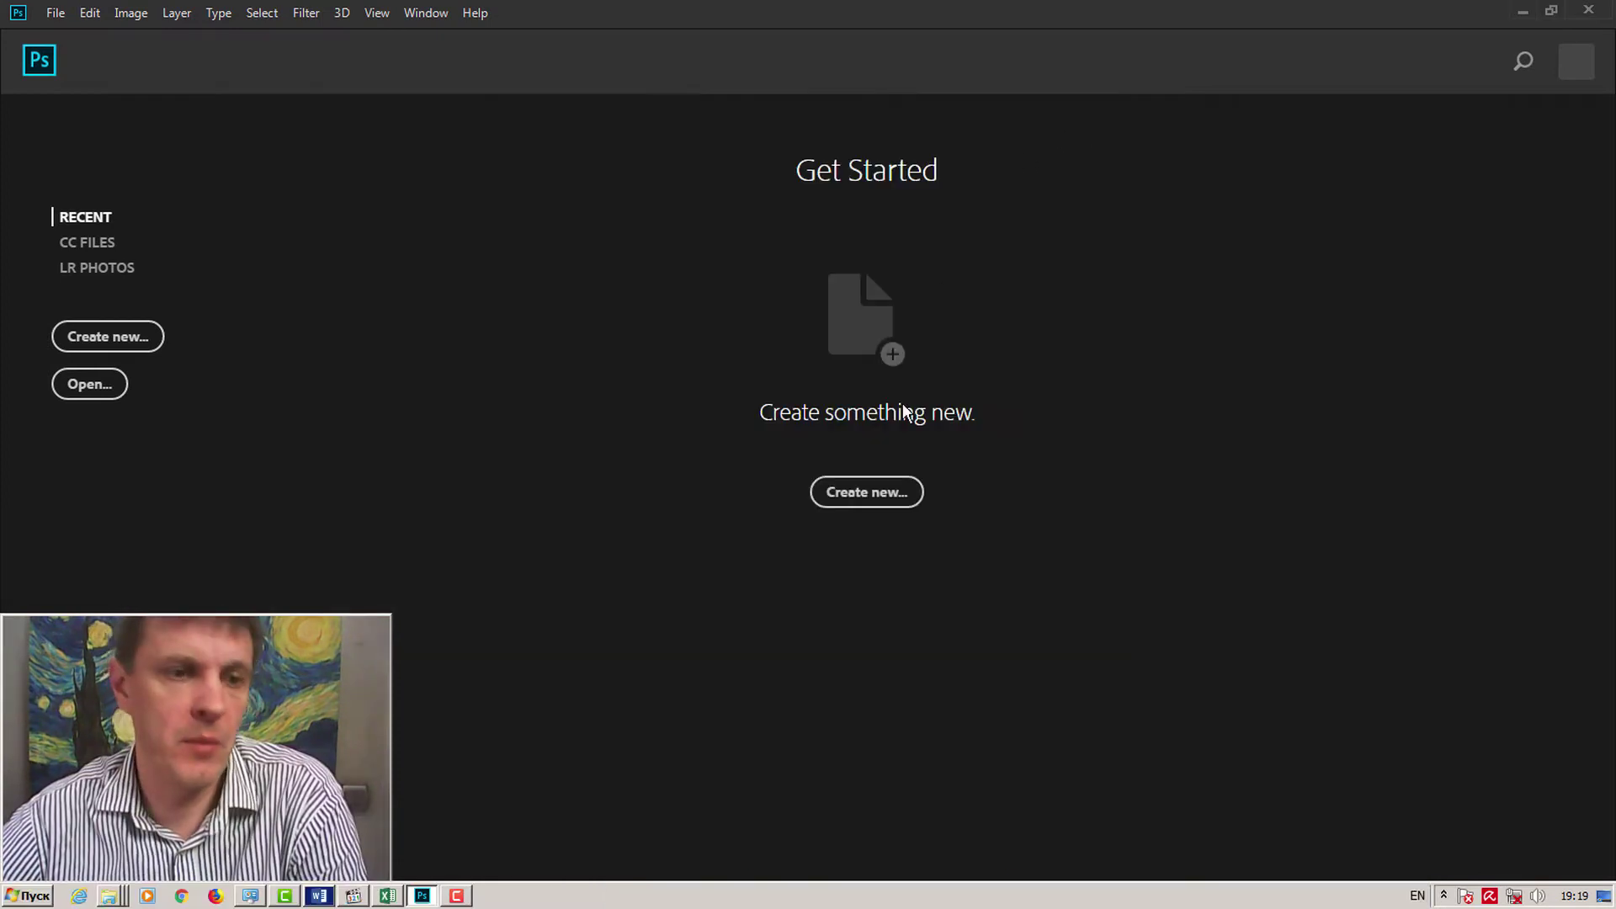
Step: Create a new document from the 7×5 inch, 300 ppi preset
click(866, 490)
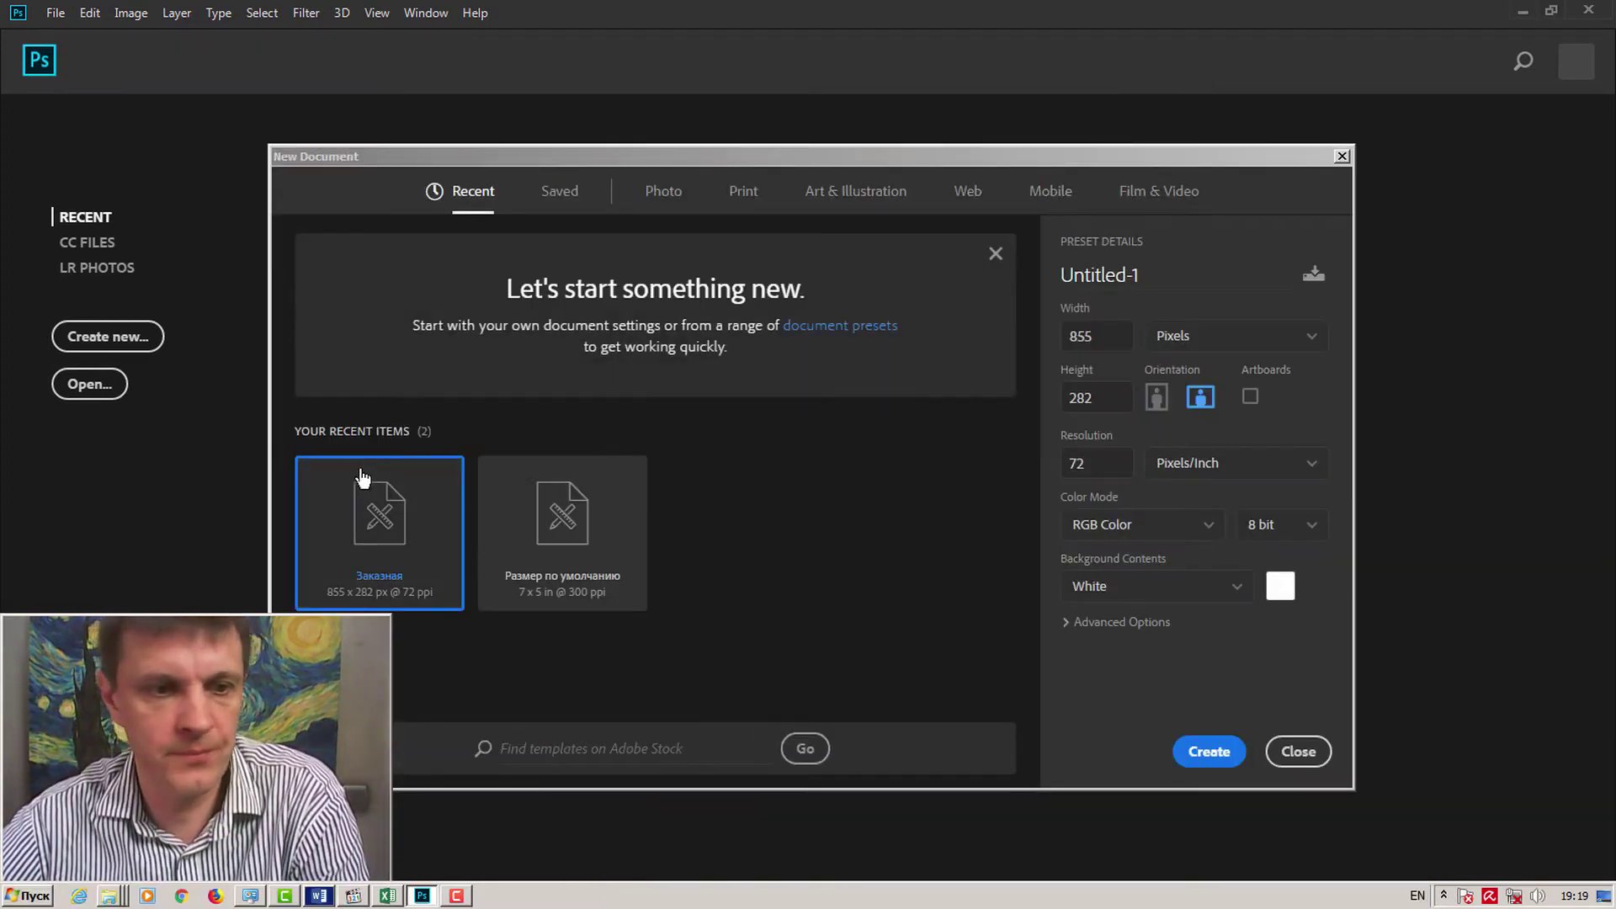
click(582, 536)
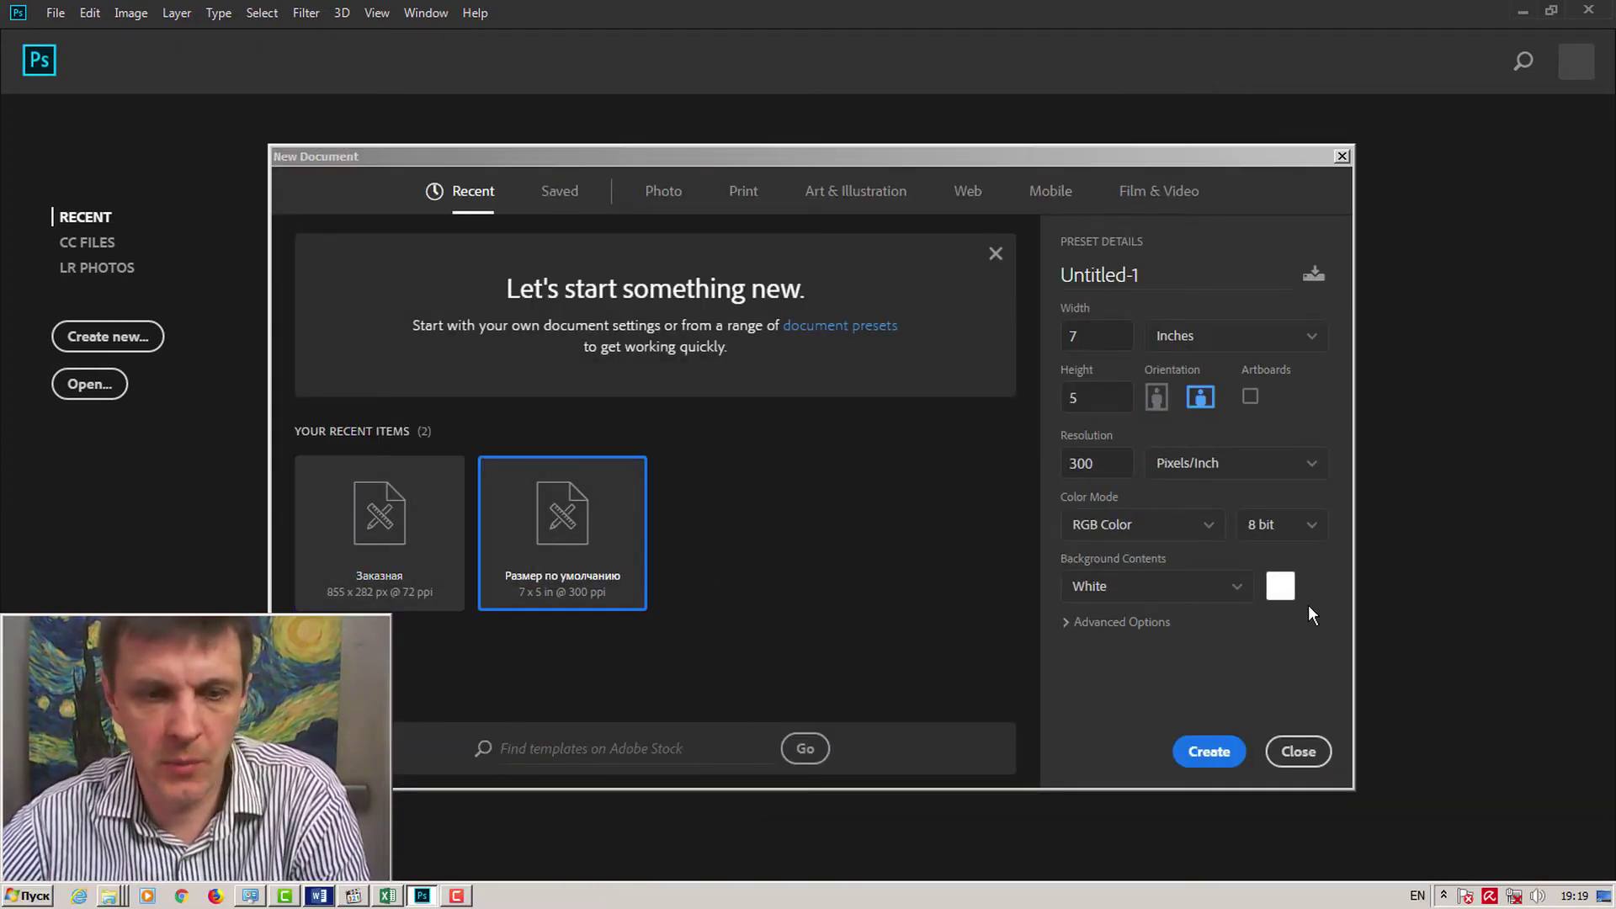
click(1208, 749)
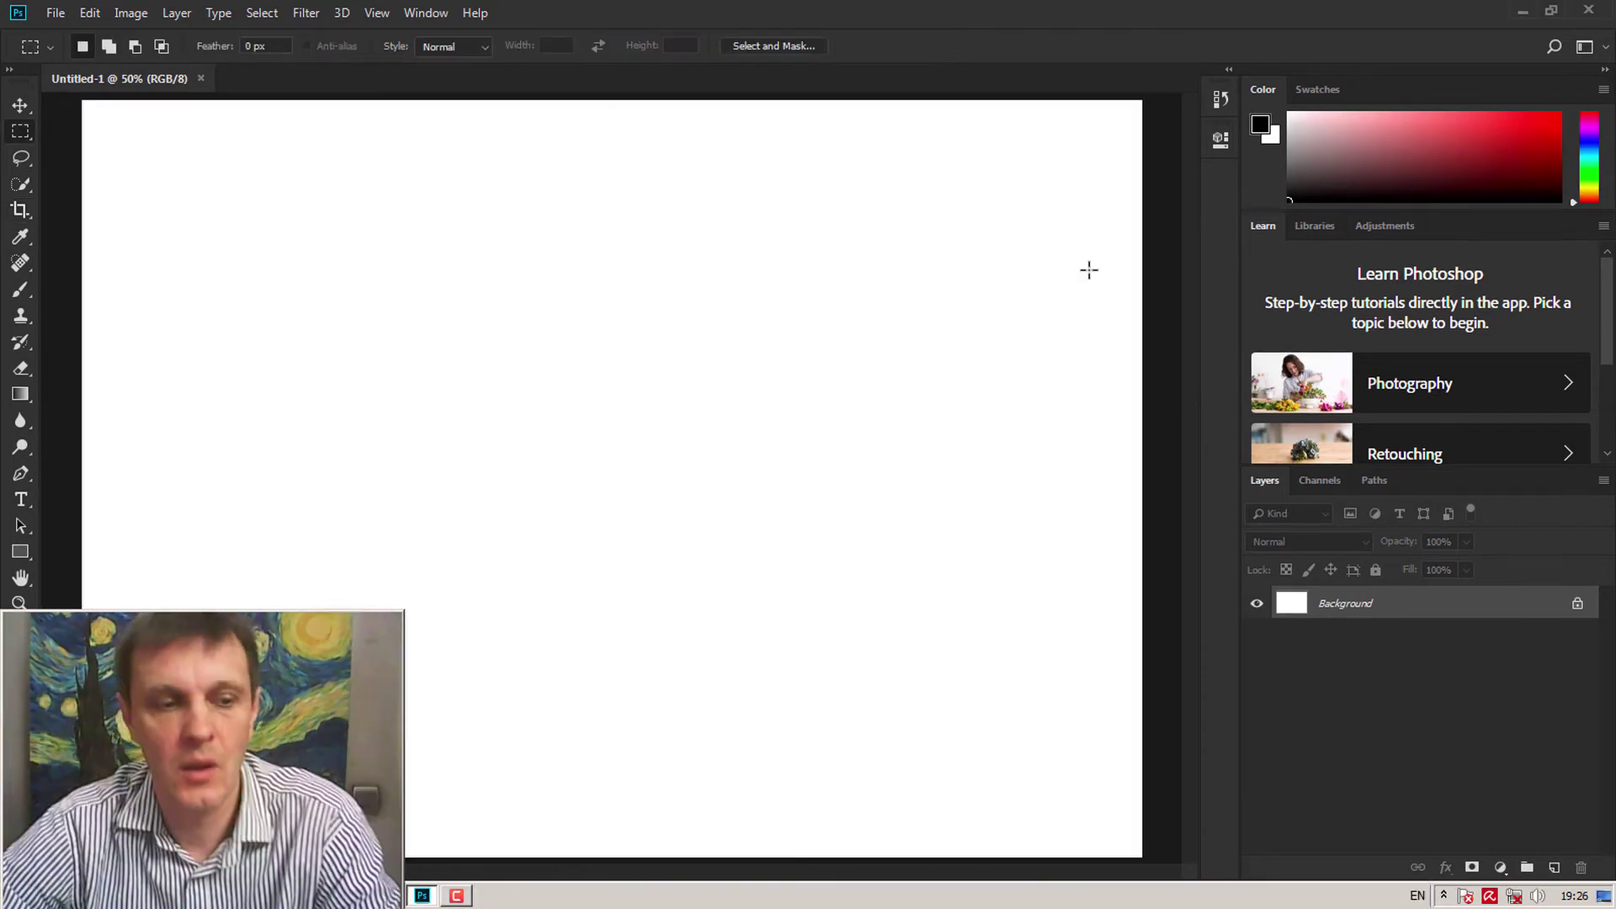
Step: Float the History and Properties panels over the canvas
click(1229, 71)
drag(974, 90, 532, 184)
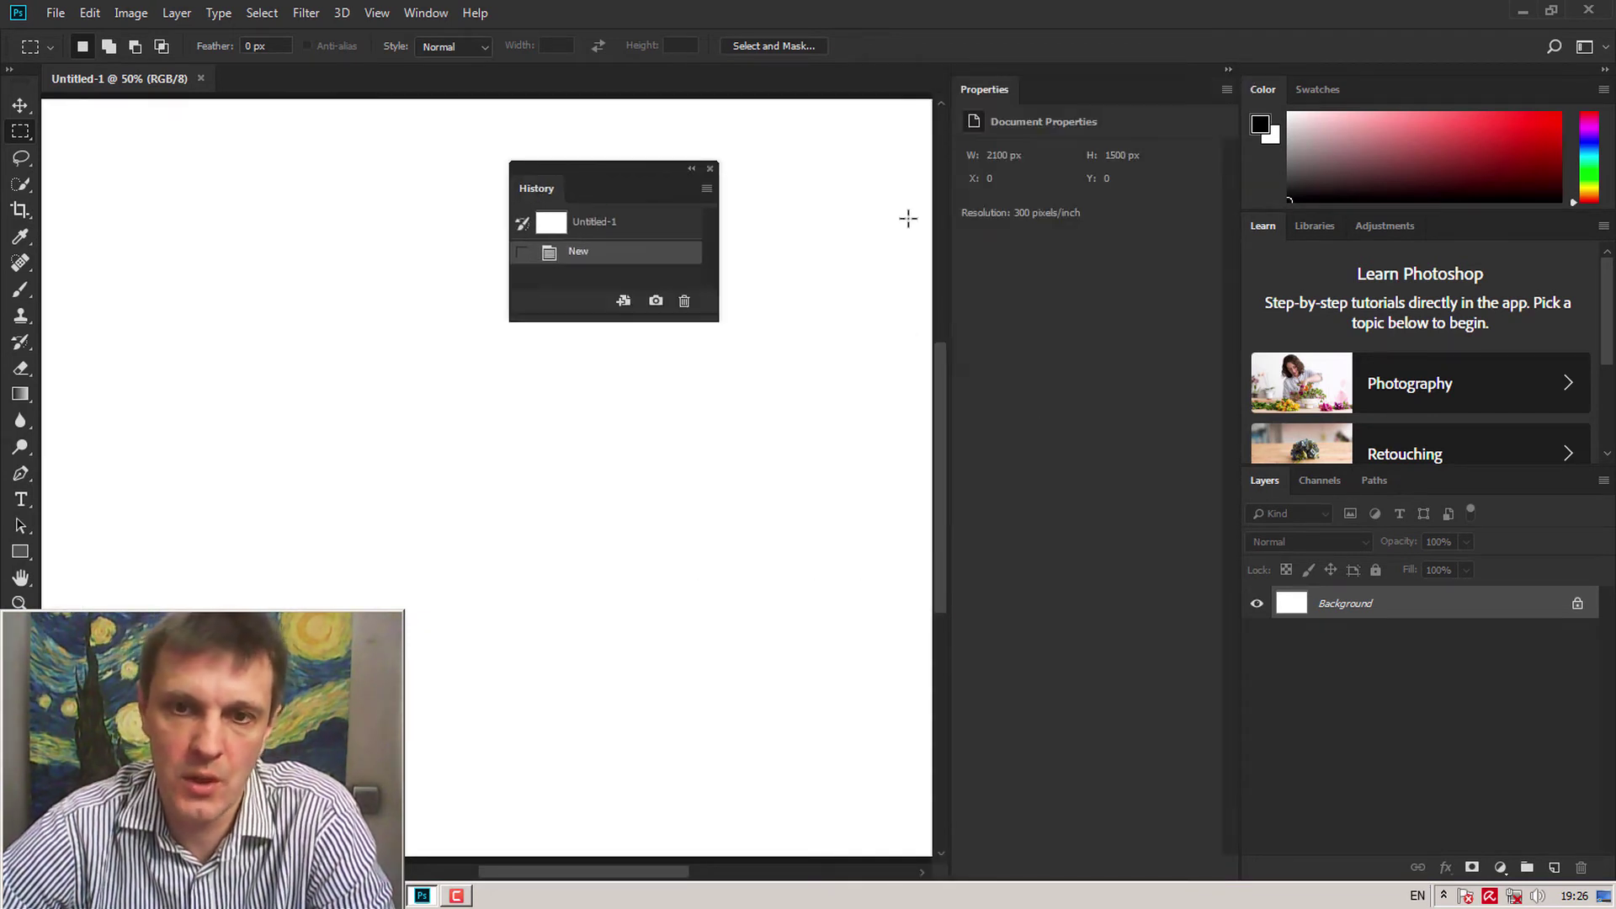
drag(1008, 112, 692, 397)
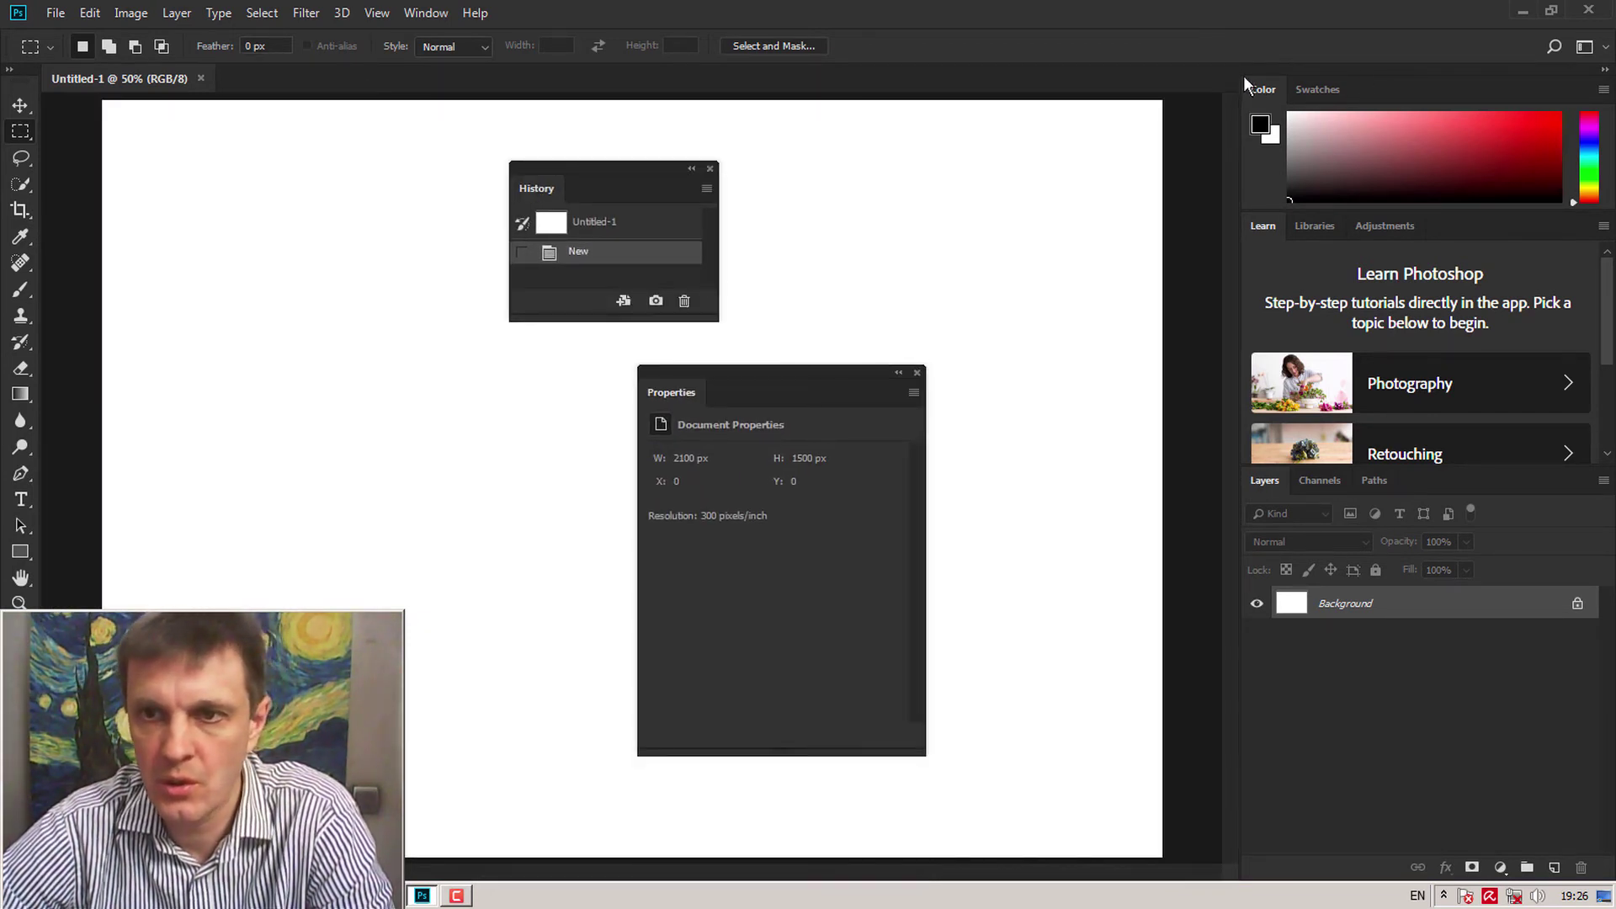
Step: Drag the Swatches, Learn, Libraries and Adjustments panels out of the dock onto the canvas
drag(1254, 118, 1052, 352)
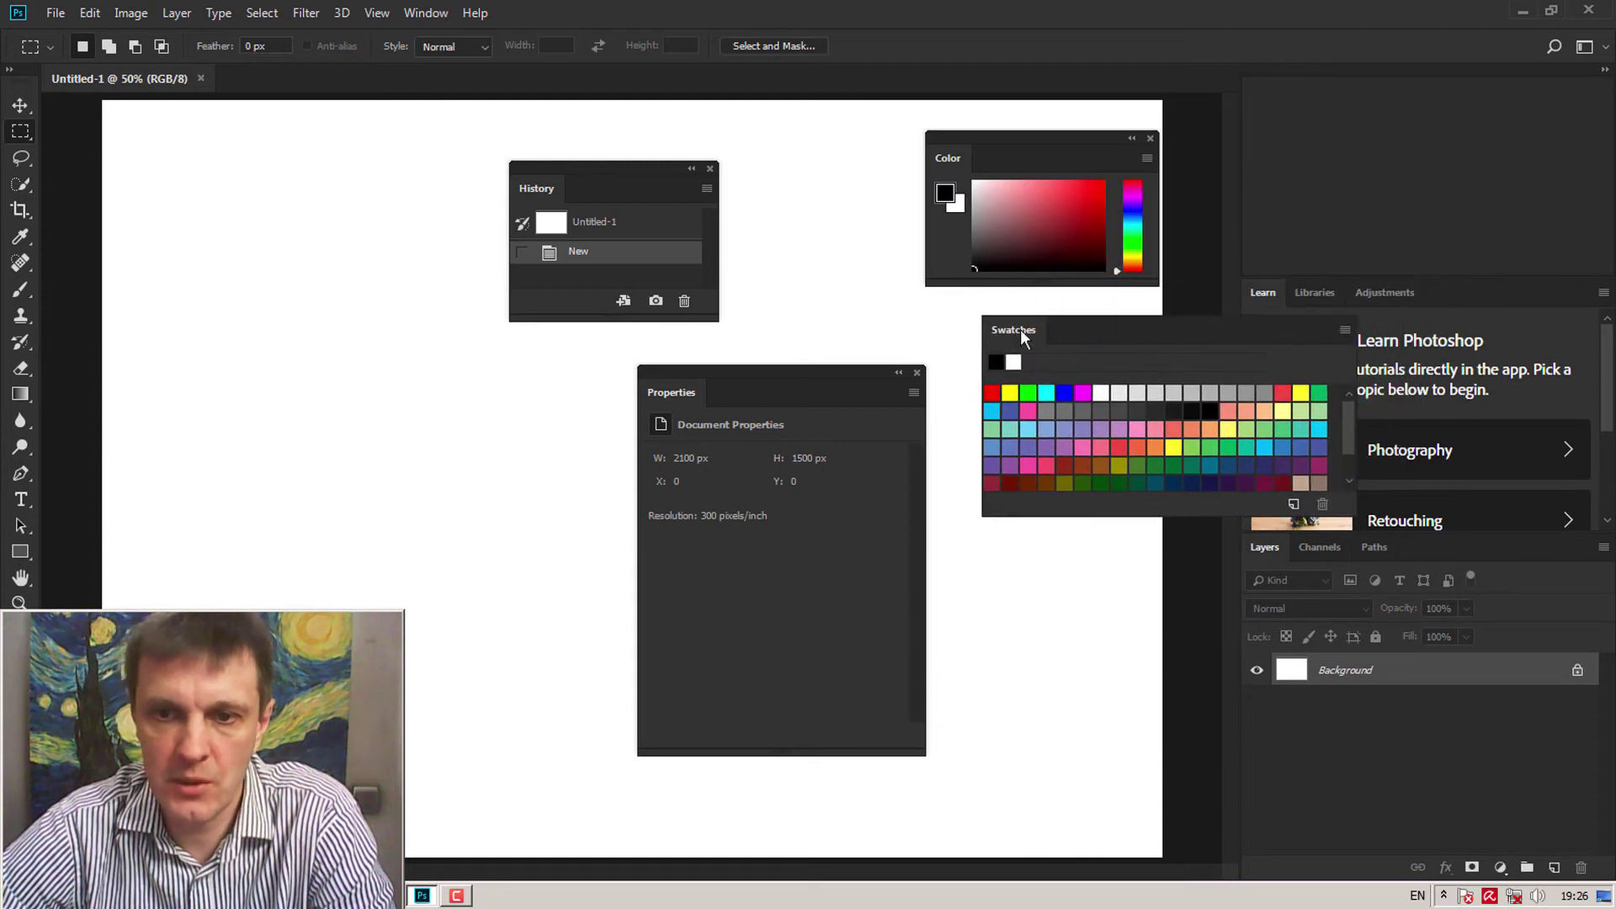
drag(1264, 93, 857, 240)
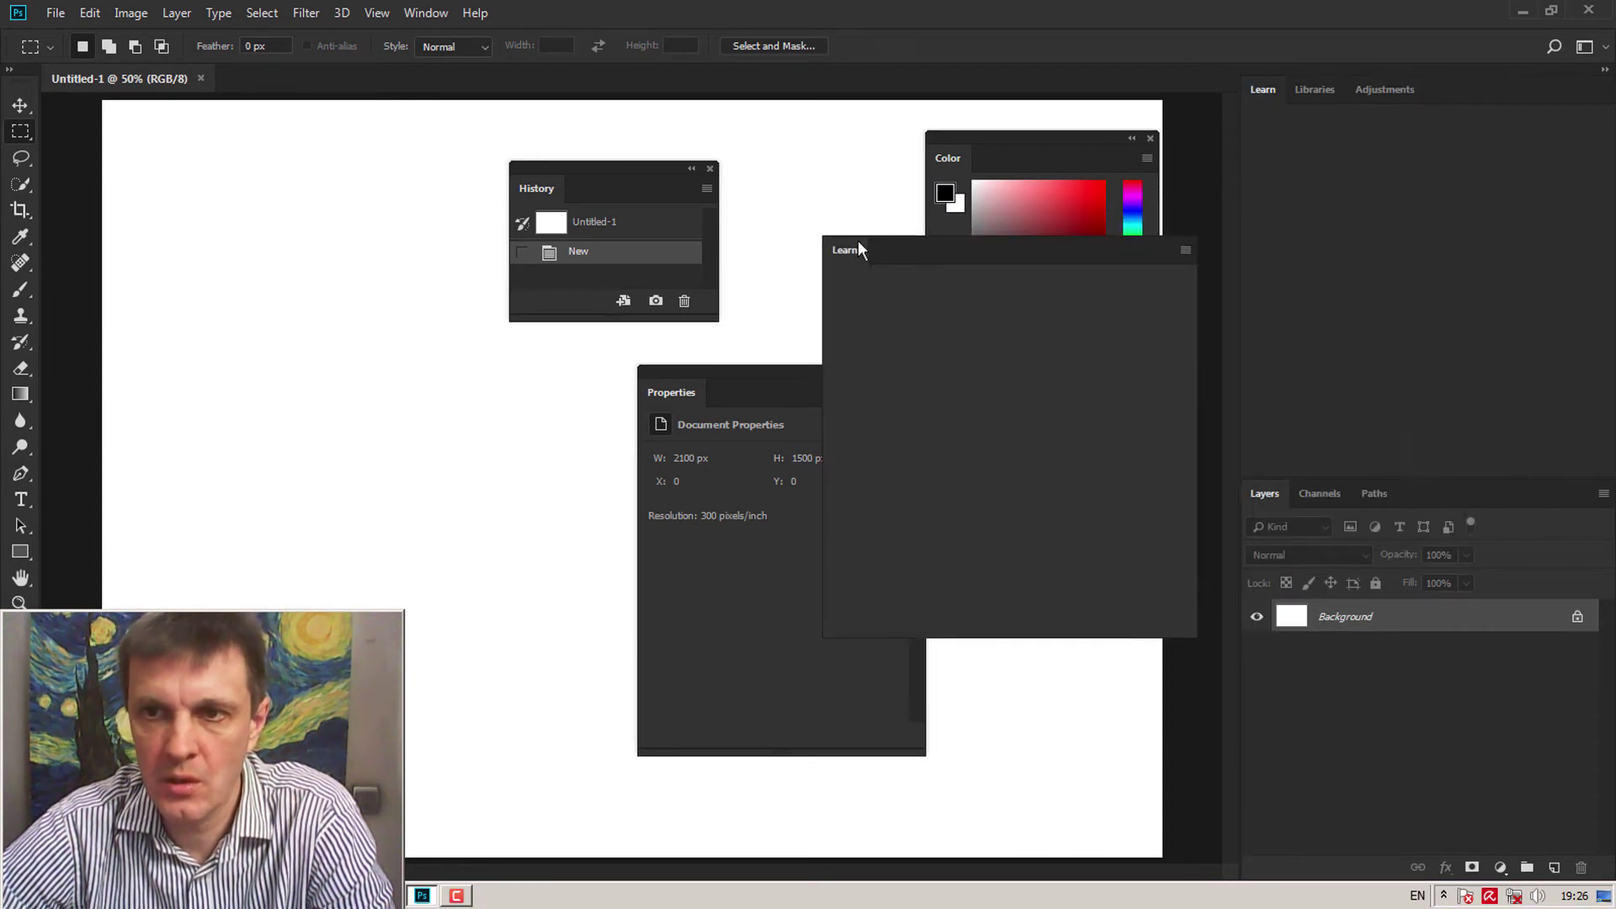
drag(1283, 98, 766, 207)
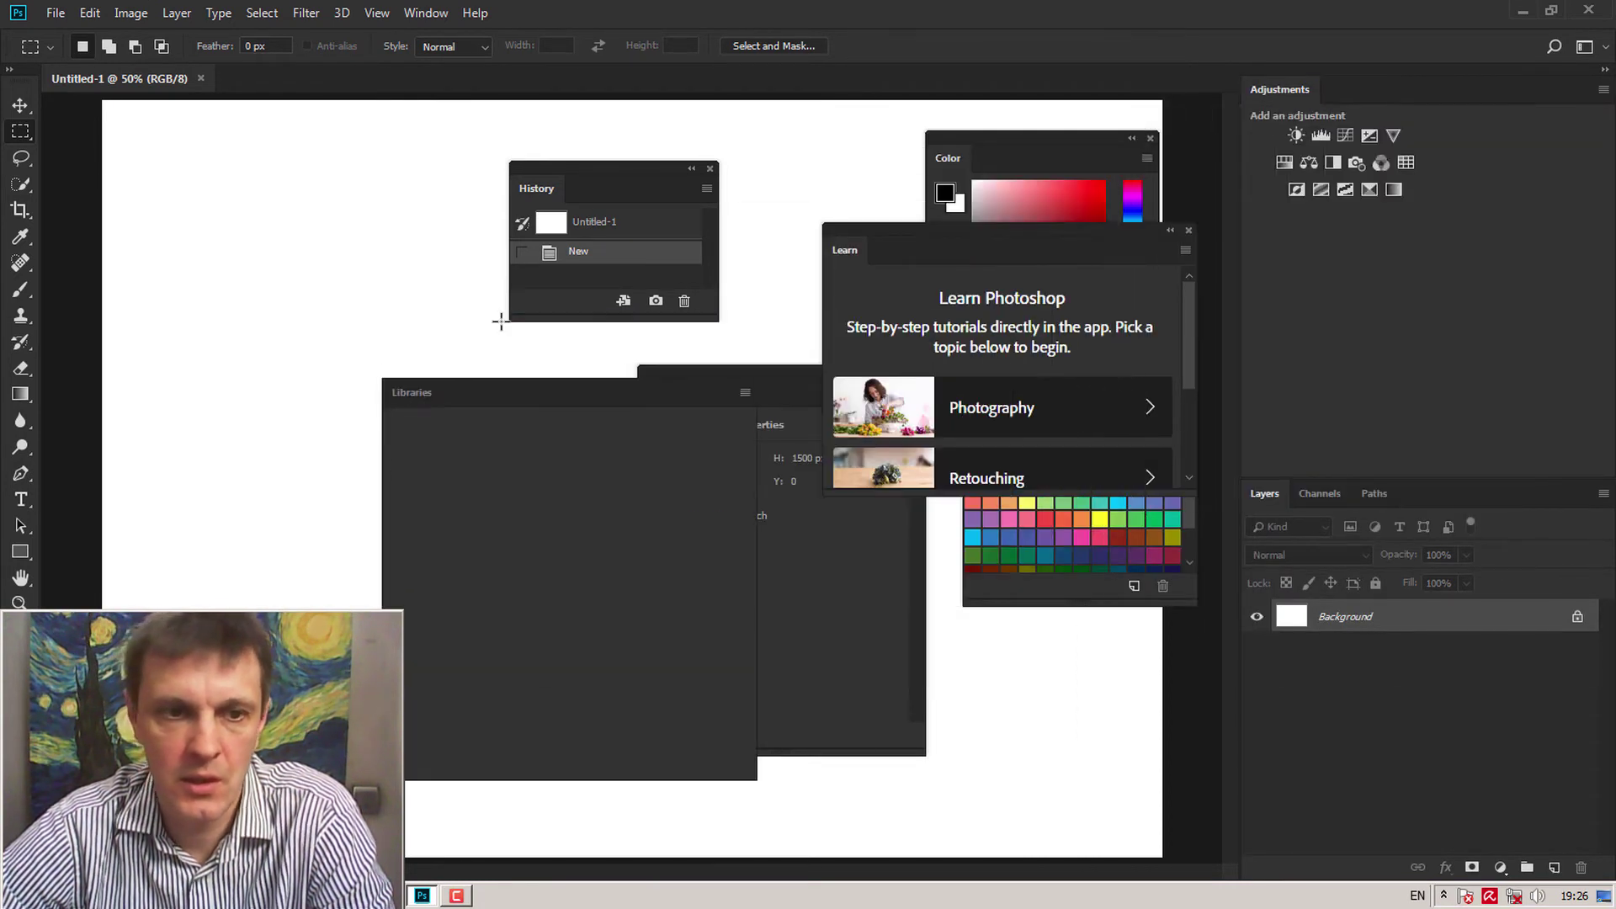
drag(1285, 89, 365, 211)
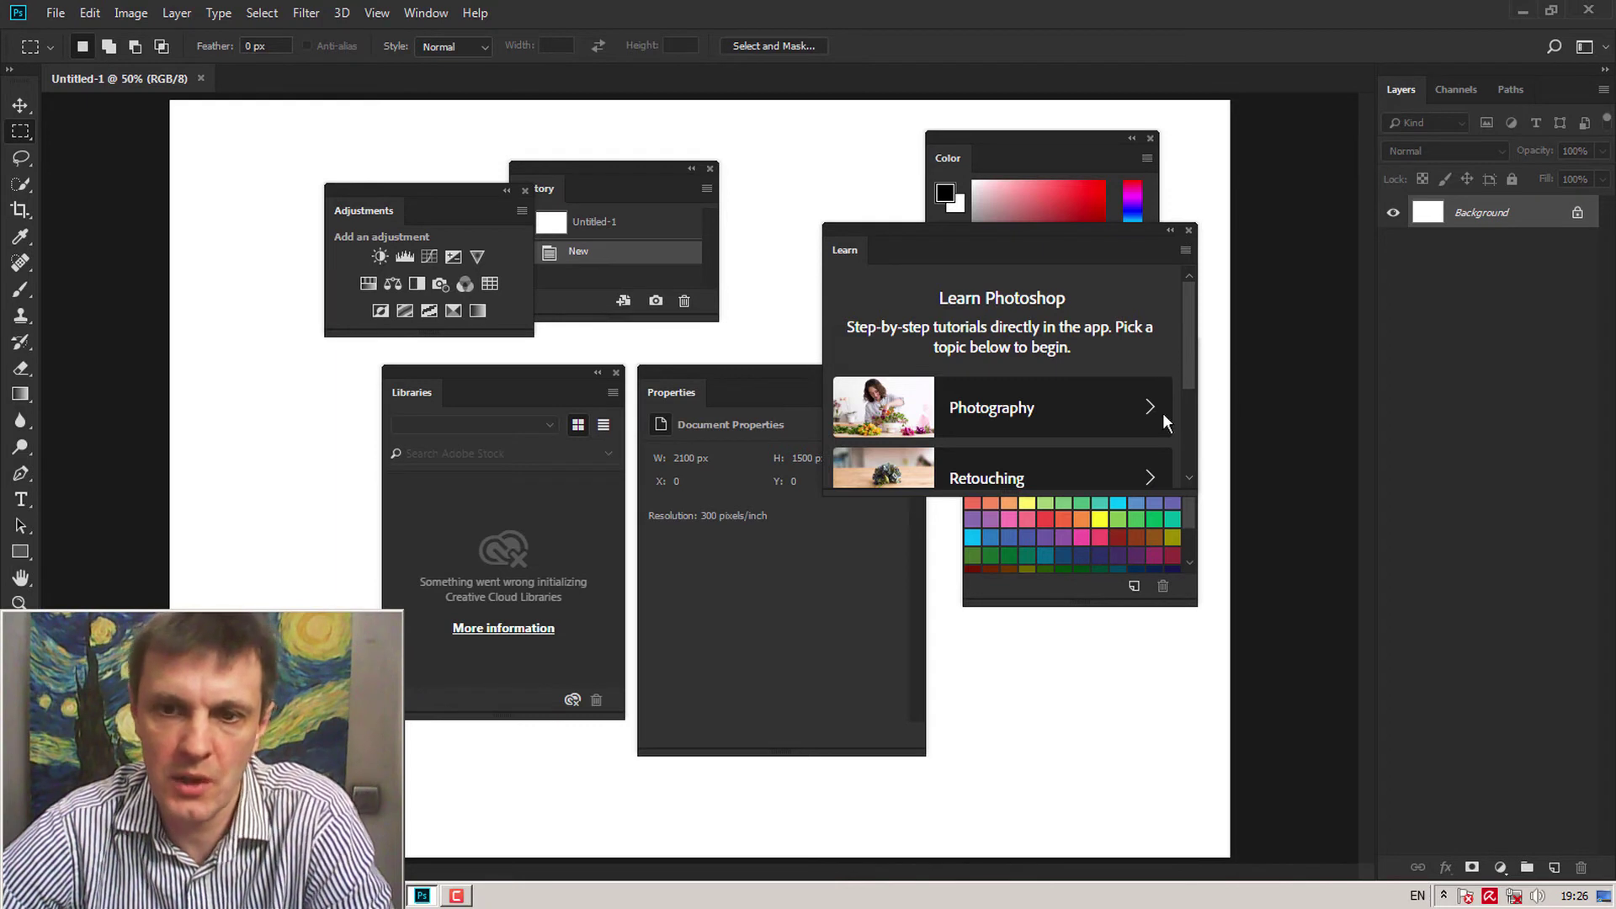
Step: Close the Learn, Color and Swatches panels and dismiss the Learn reopening tip
click(1189, 230)
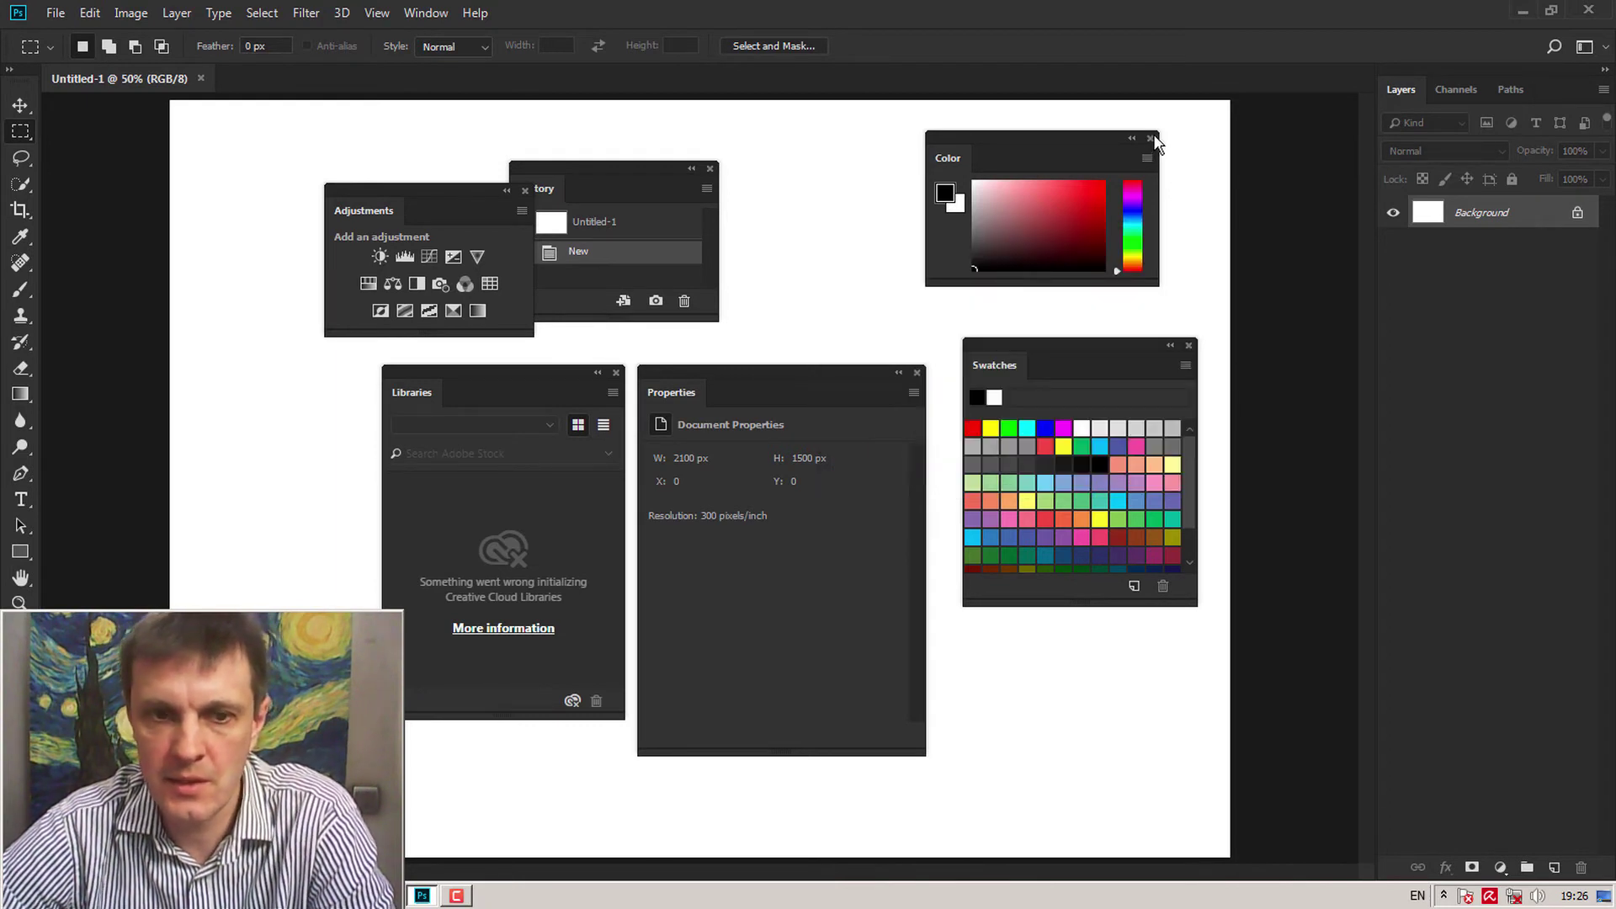
click(1151, 137)
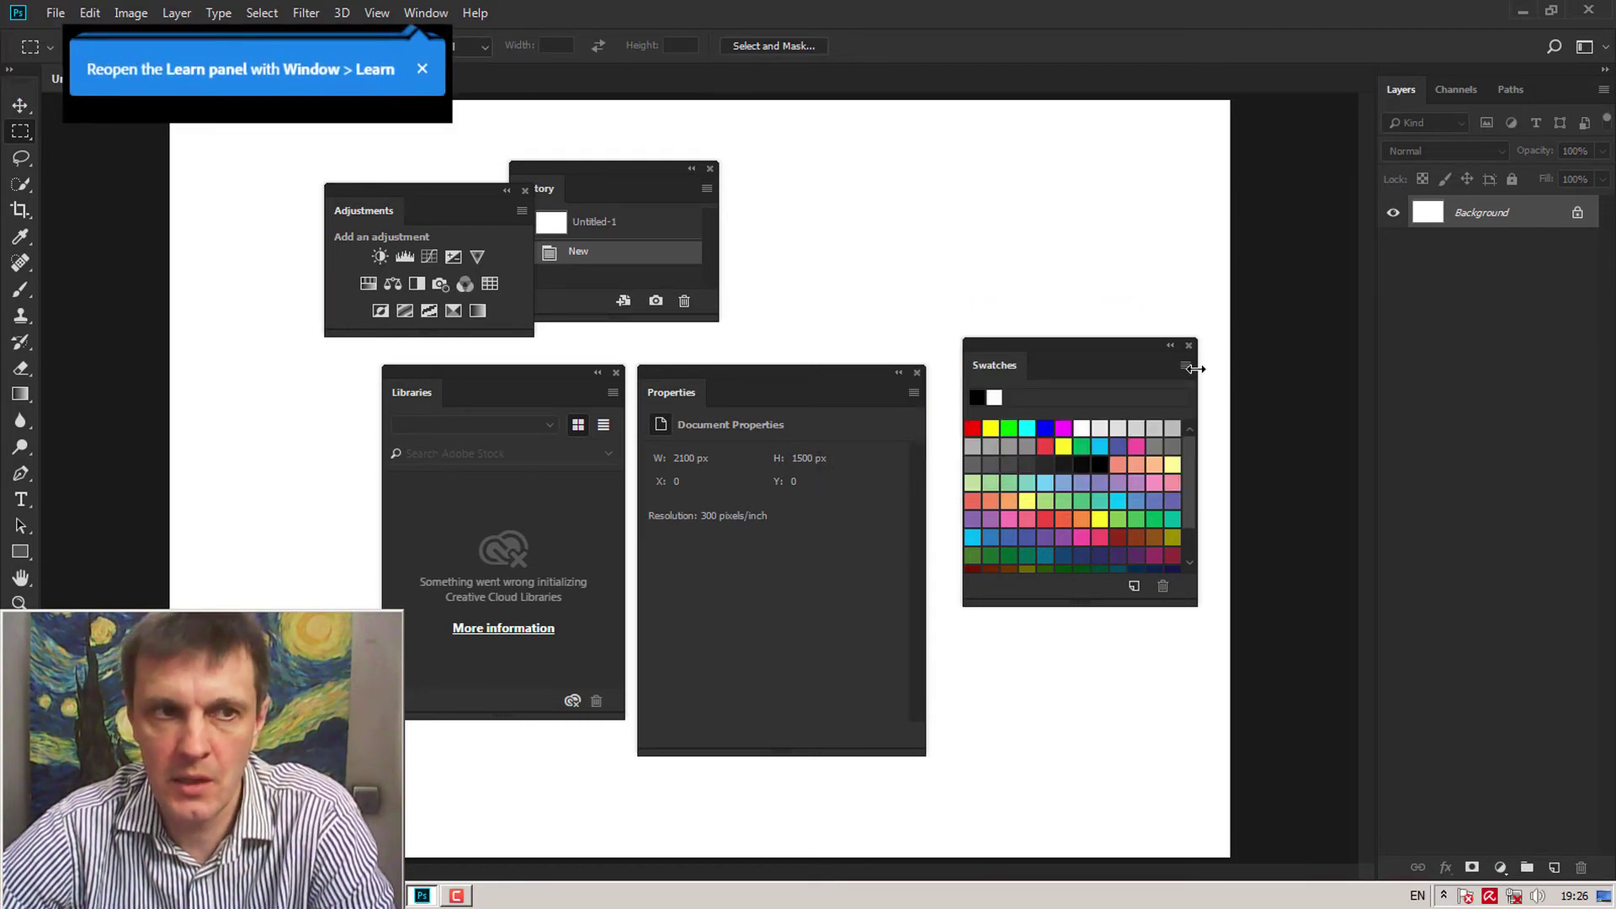
click(1189, 346)
click(421, 67)
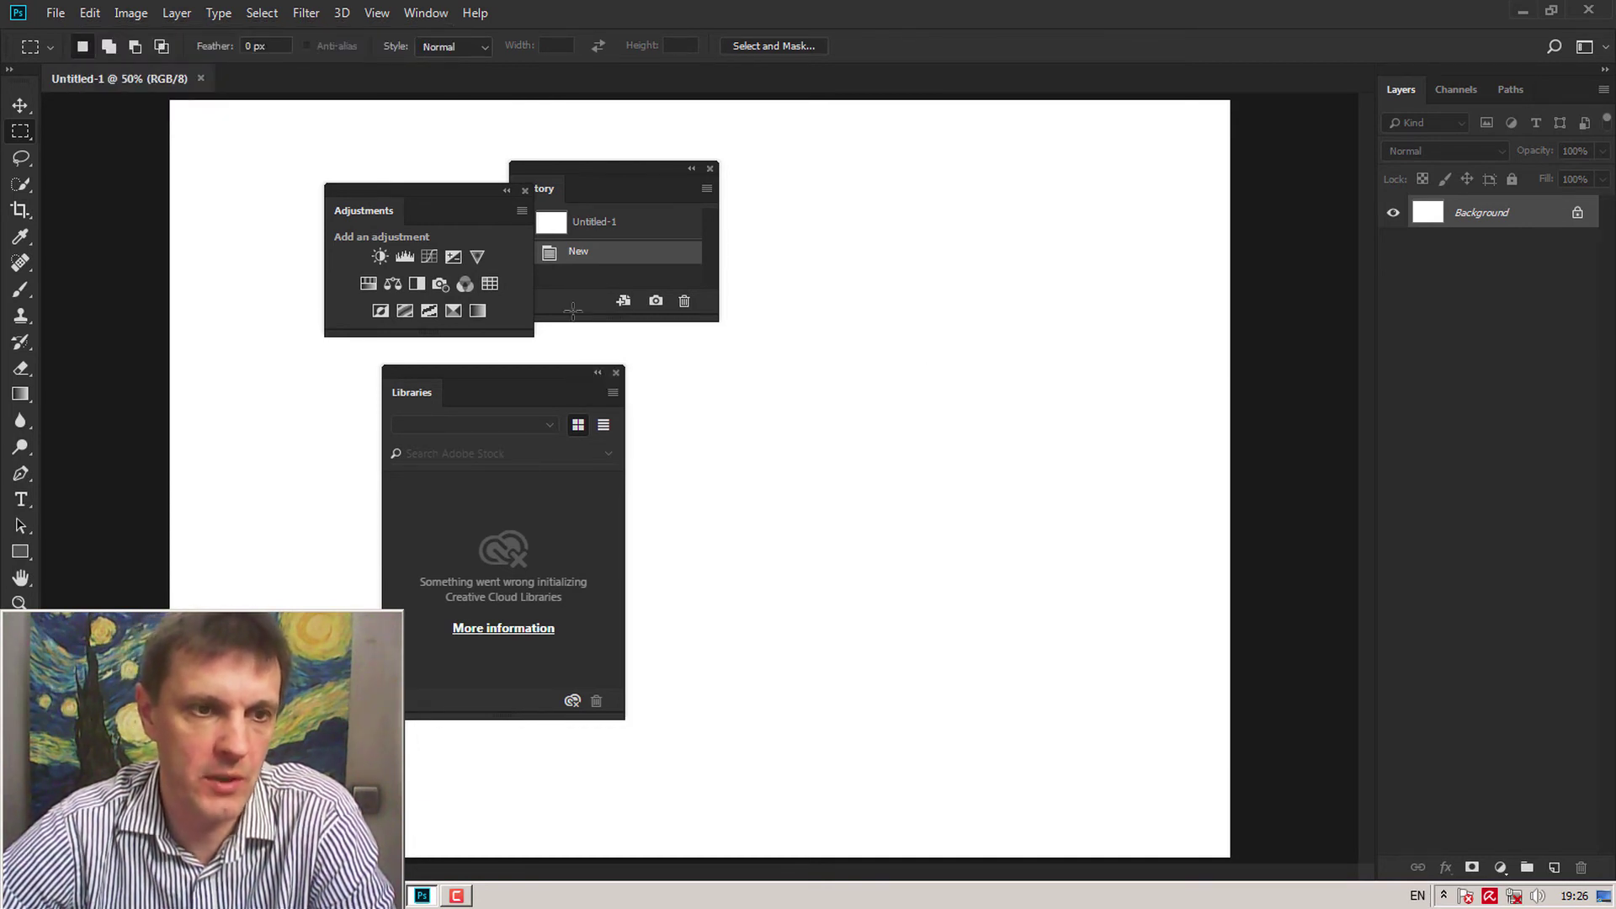
Step: Close the Libraries and Adjustments panels and show the Actions panel
click(524, 190)
click(429, 13)
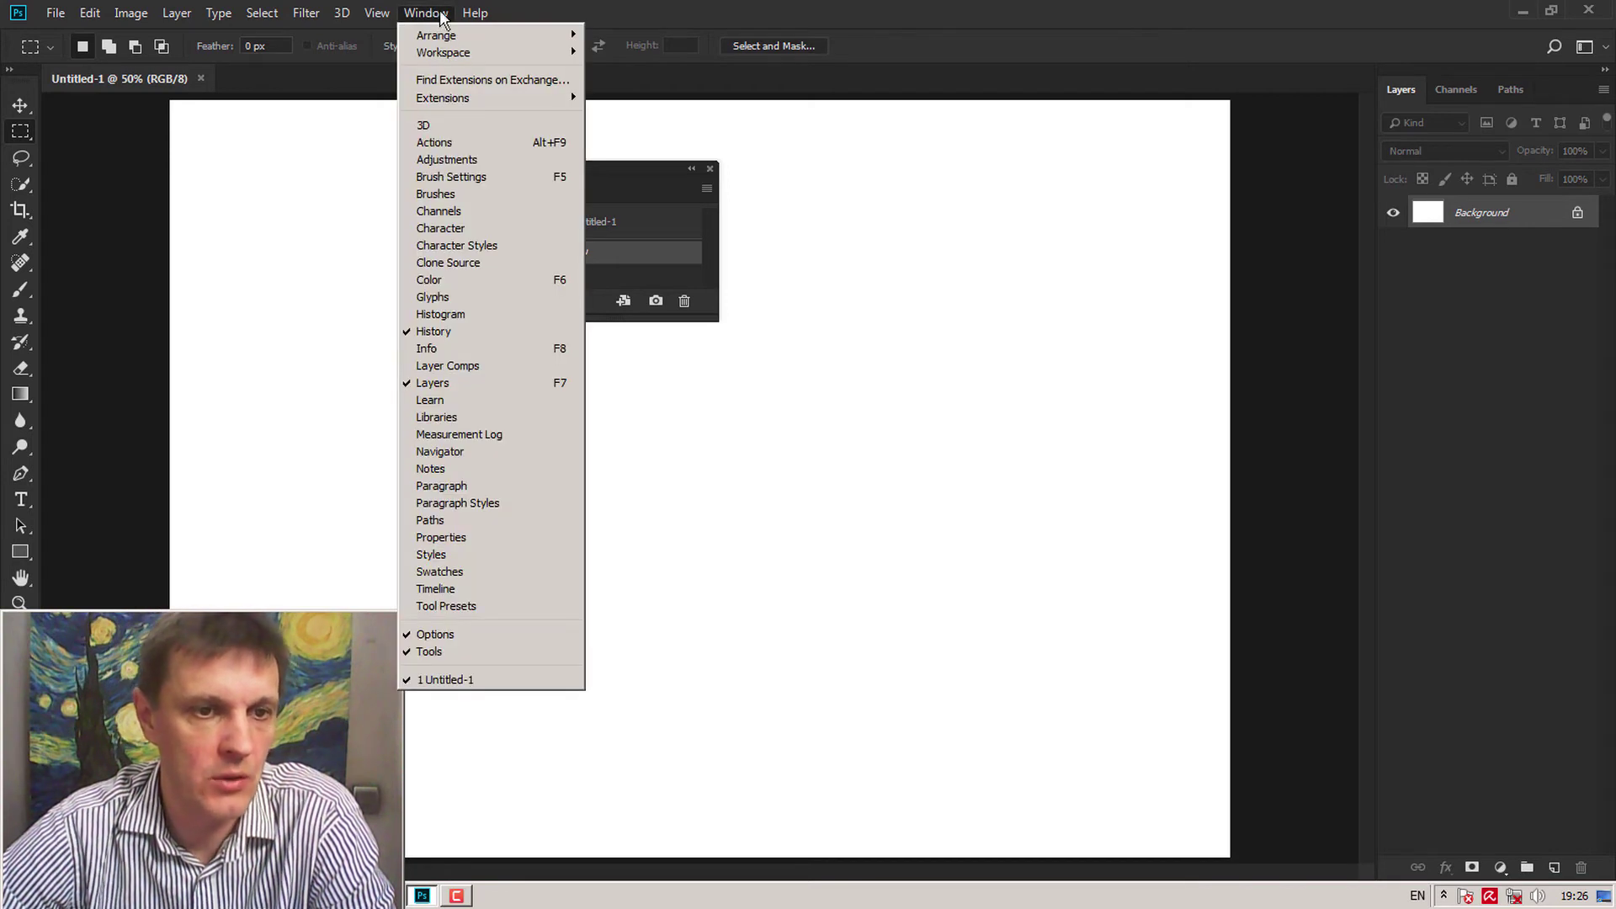
click(473, 145)
click(426, 12)
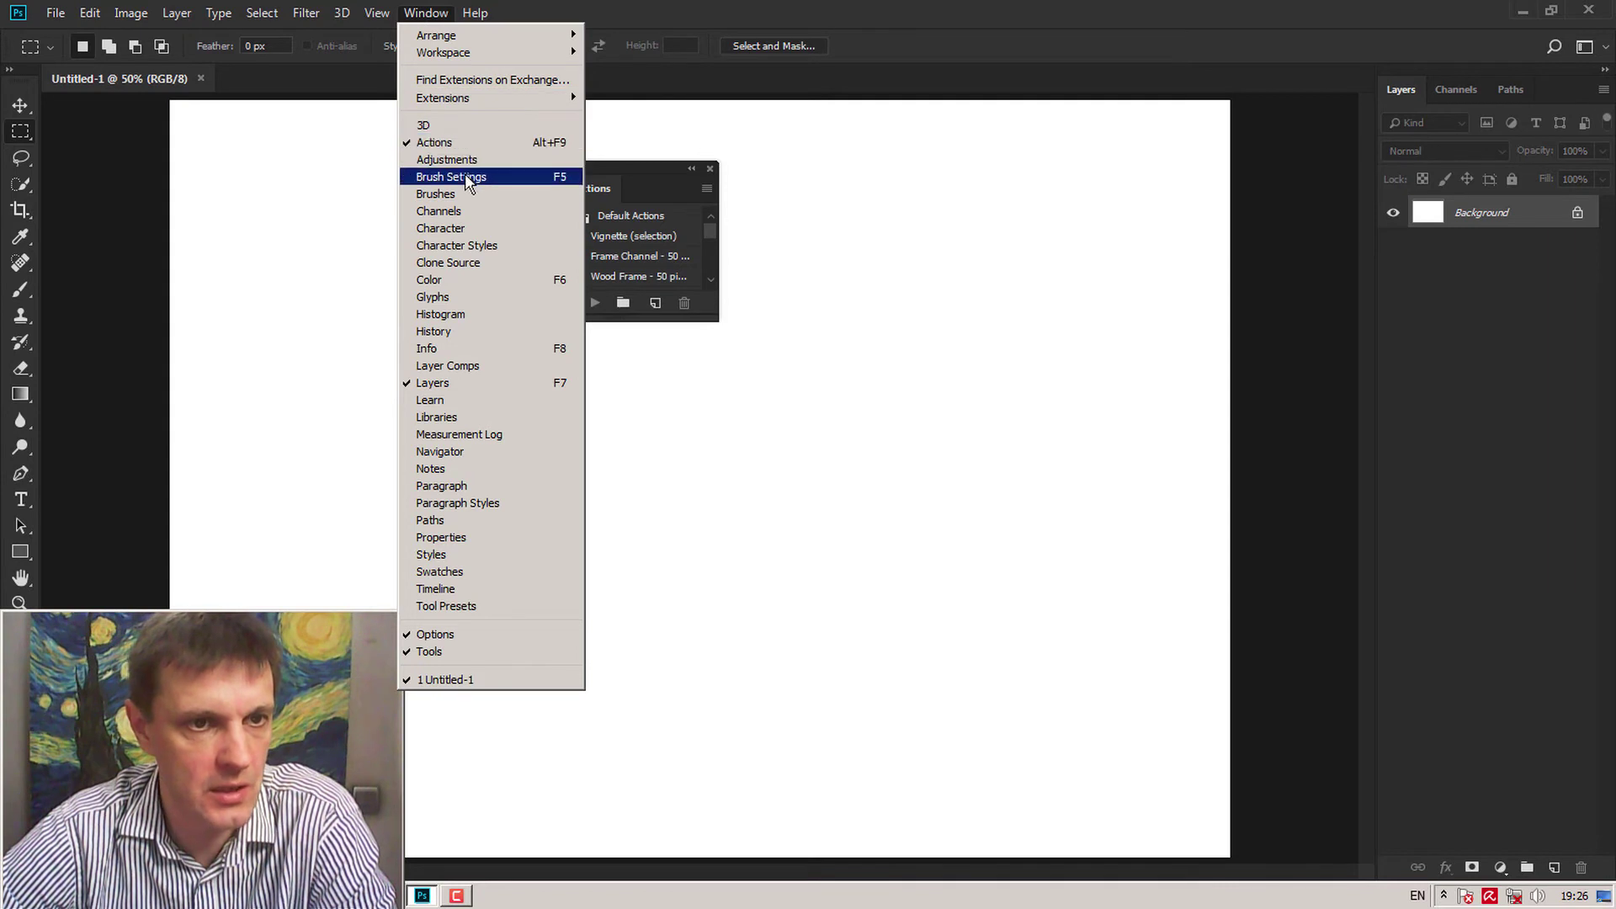
Step: Show the History and Info panels from the Window menu
click(592, 199)
click(430, 12)
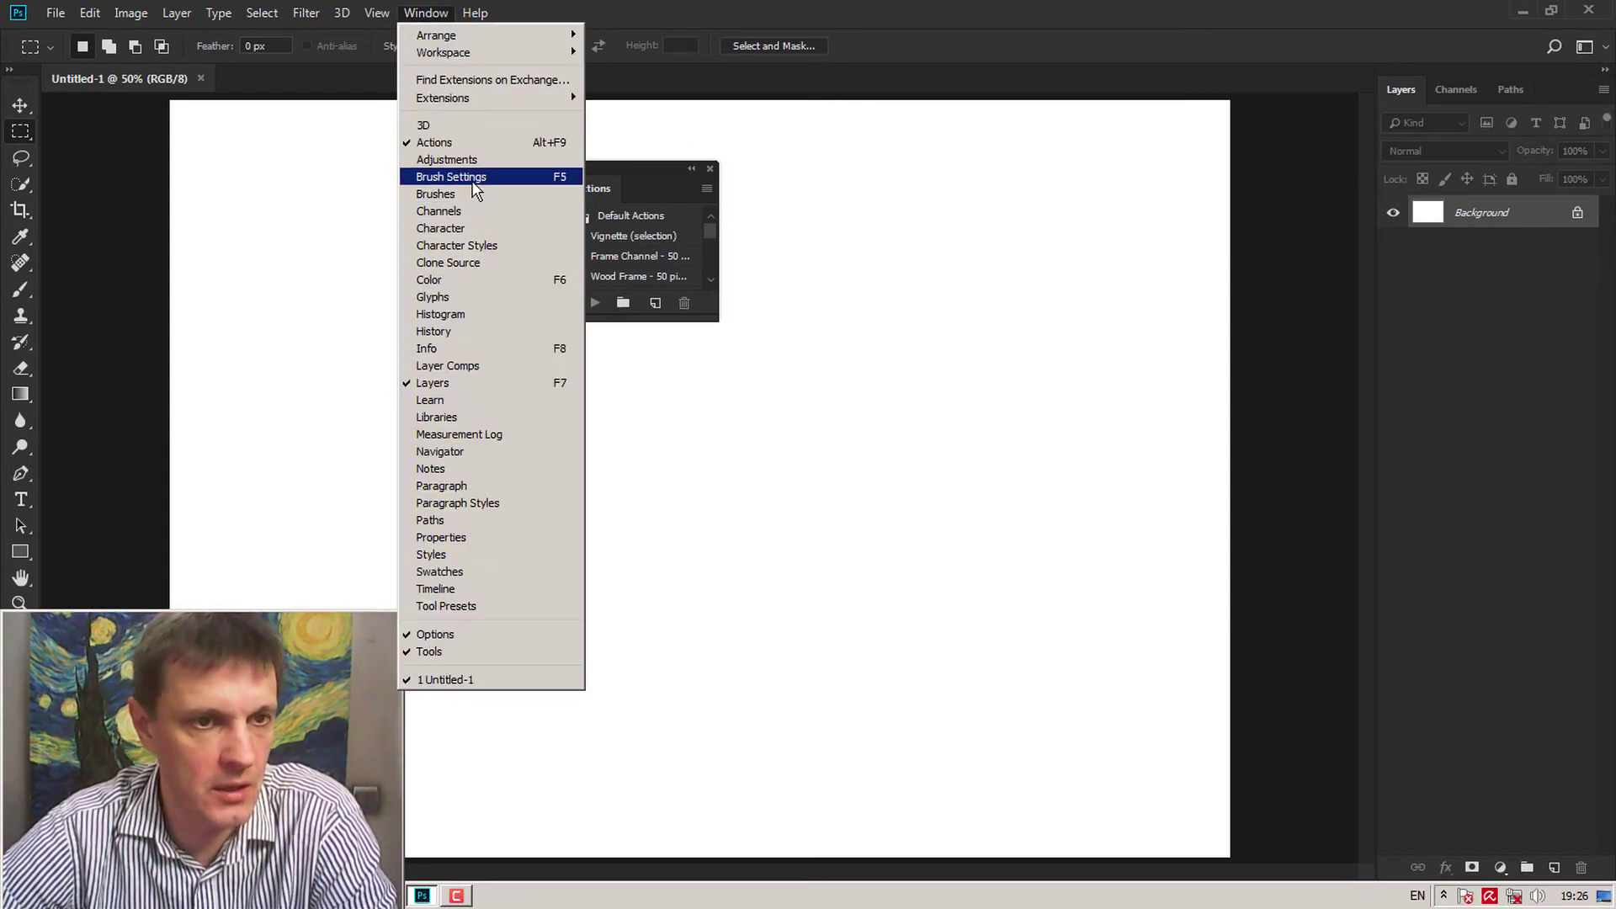
click(458, 332)
click(409, 13)
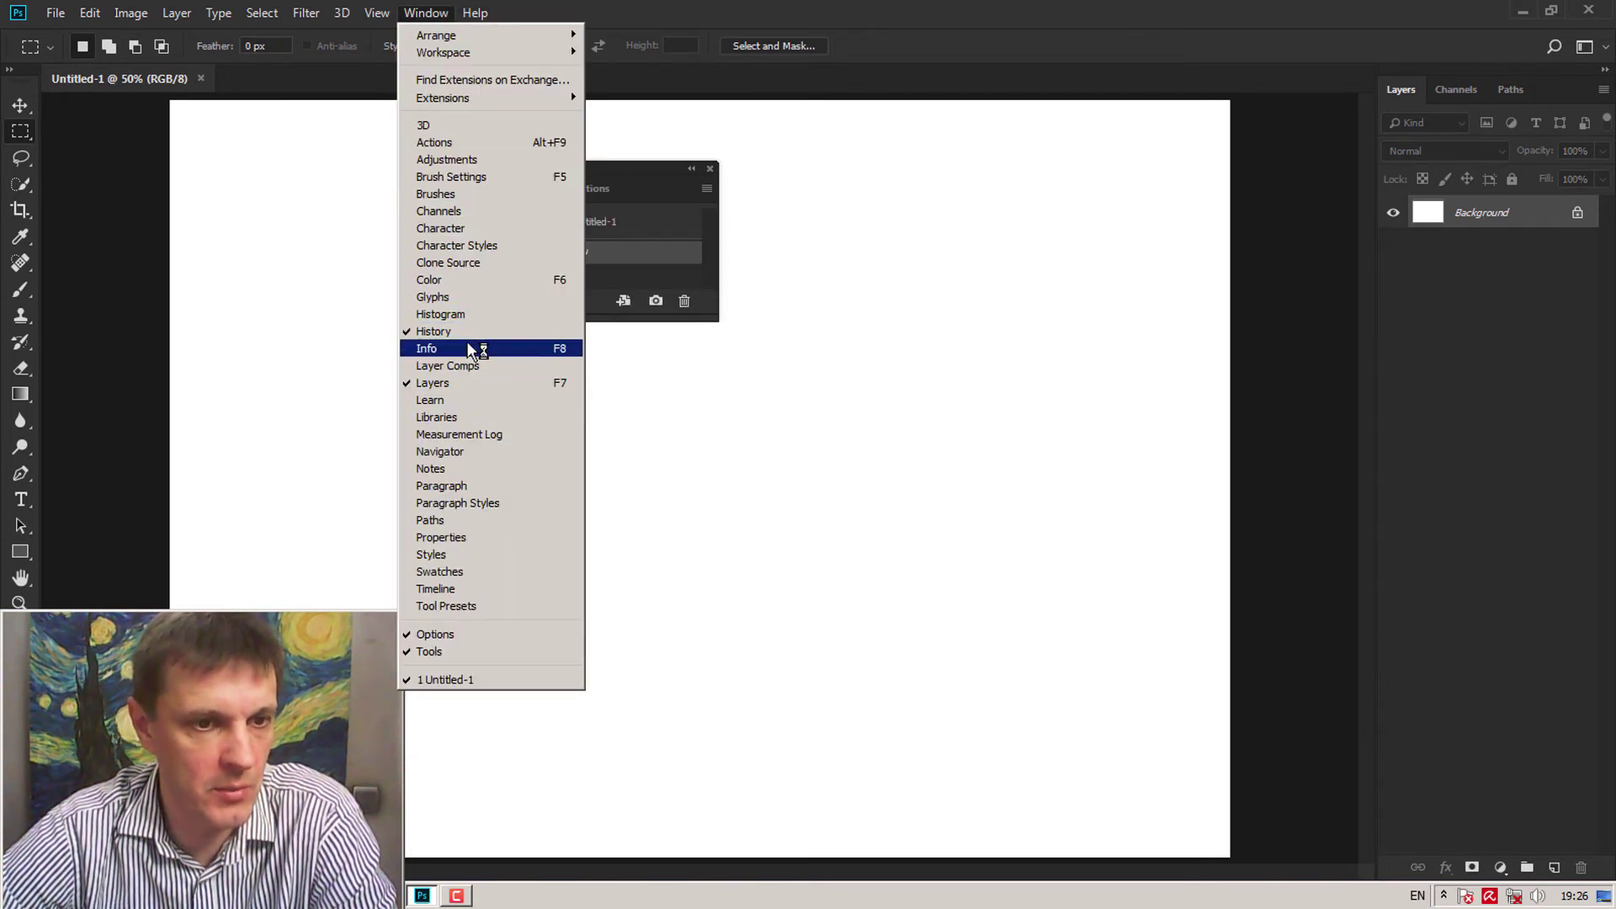
click(468, 347)
click(437, 15)
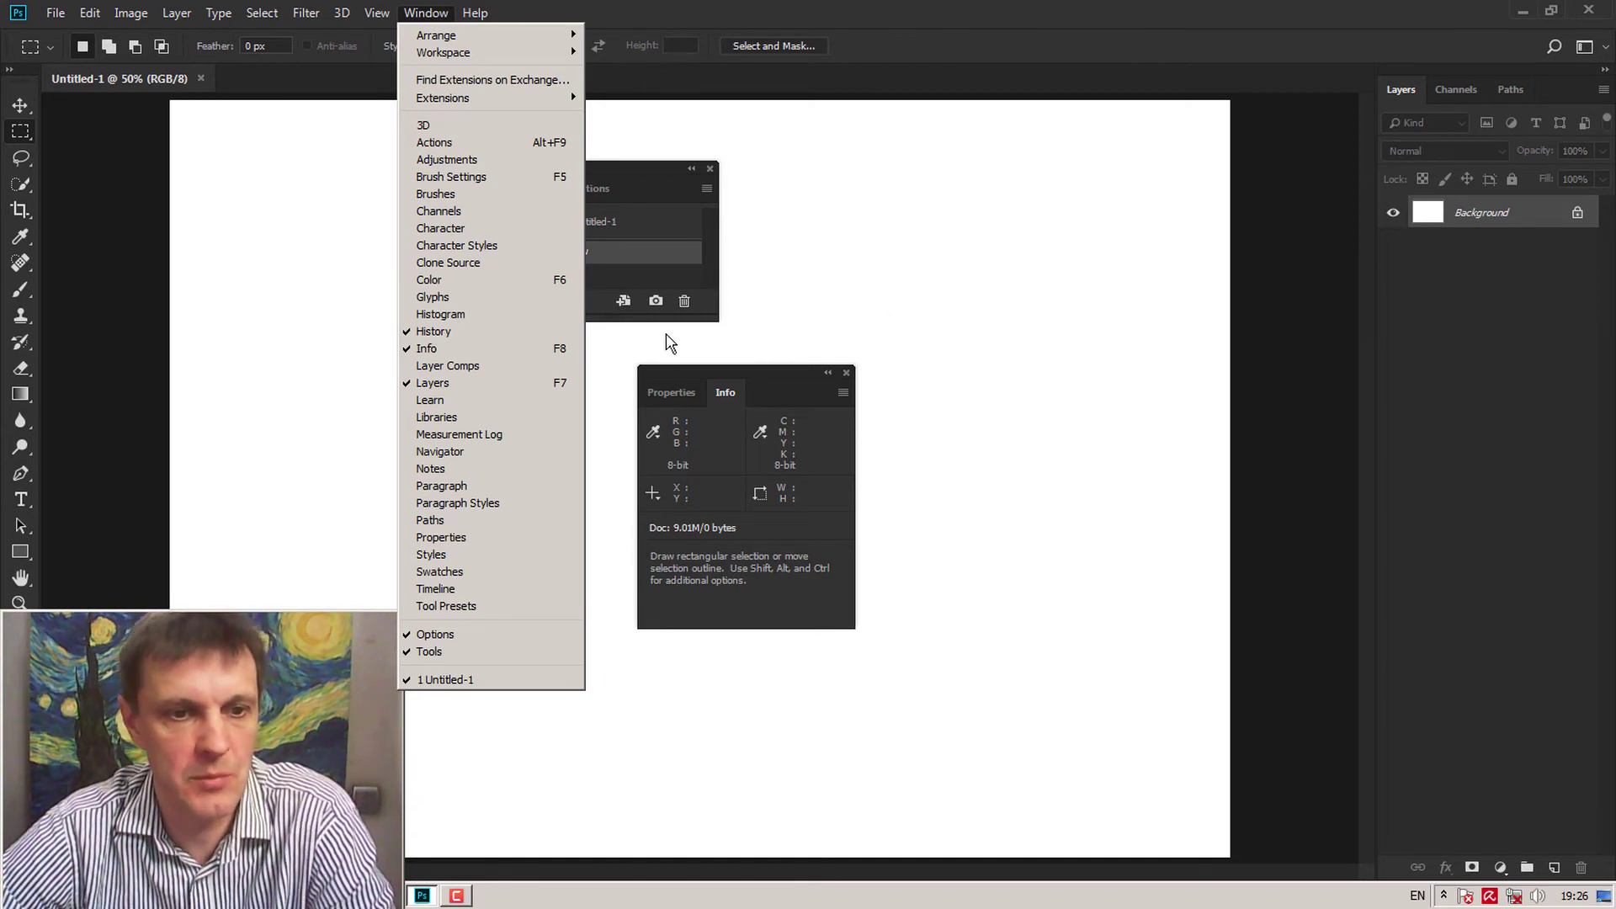
Step: Group Actions, History and Info together and dock them with Properties in the right column
click(771, 227)
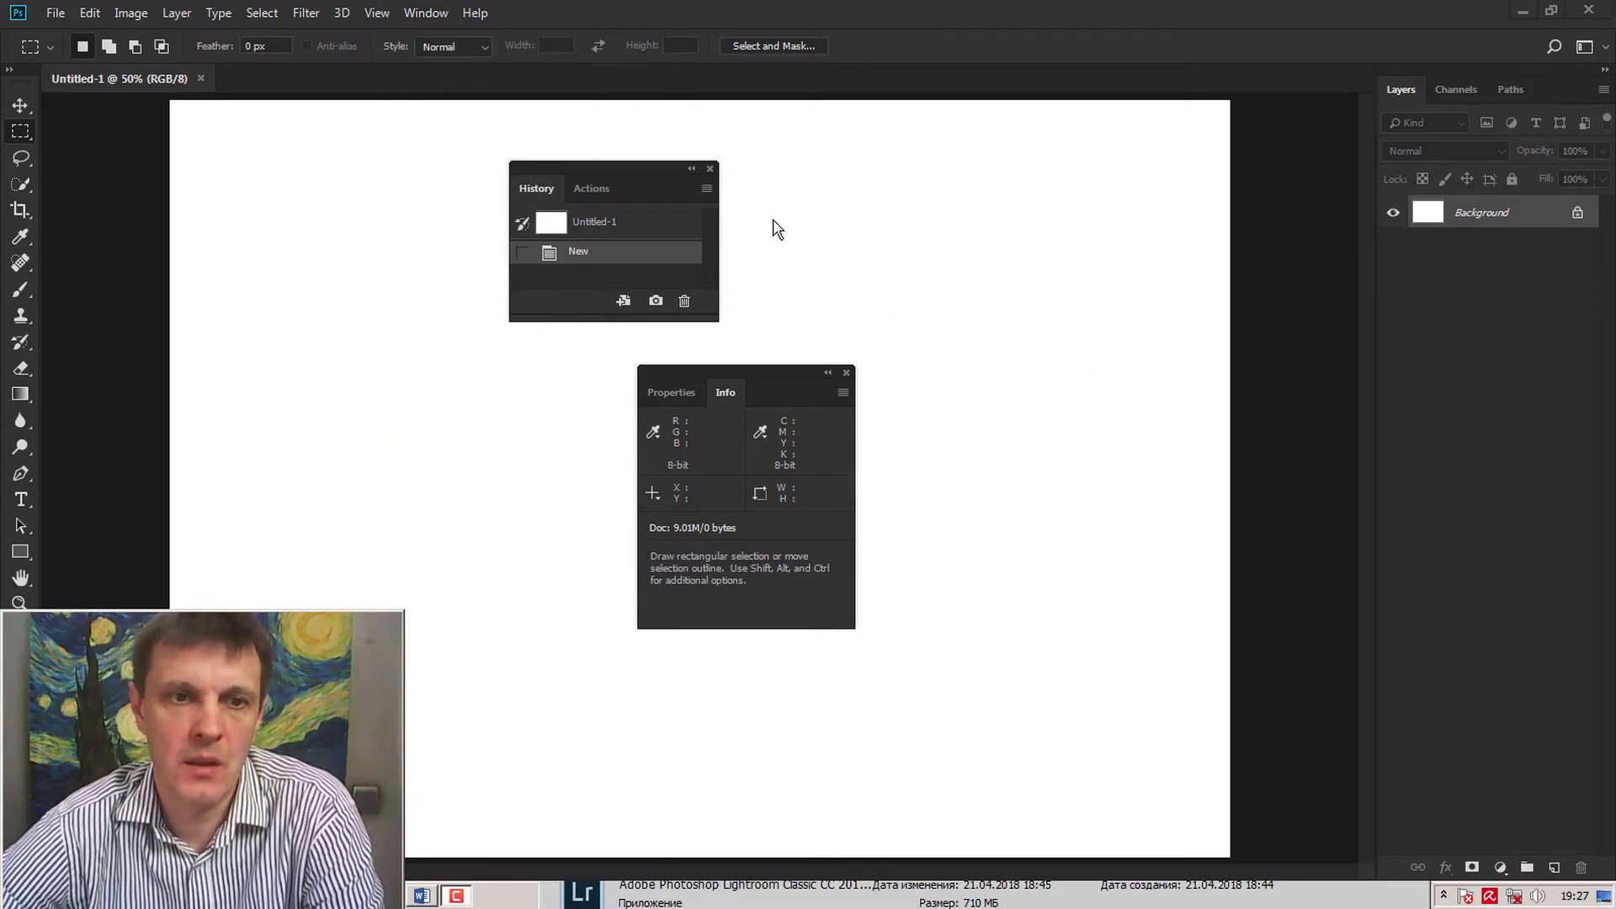
mouse_move(548, 189)
mouse_down()
mouse_move(775, 394)
mouse_move(804, 223)
mouse_move(549, 193)
mouse_up()
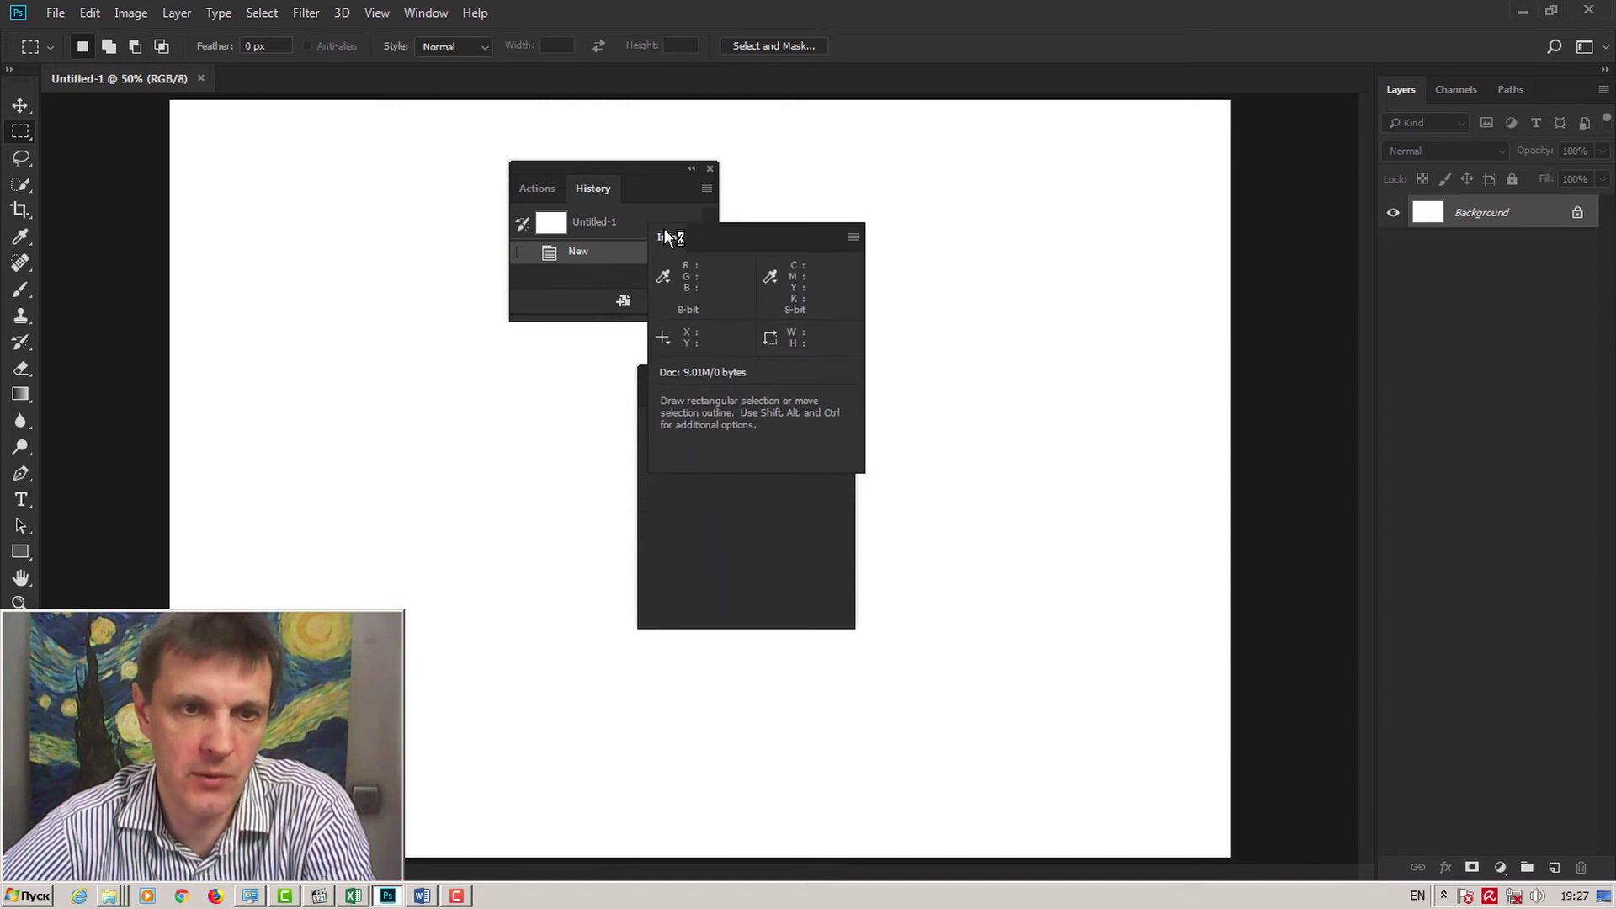
drag(727, 394, 641, 194)
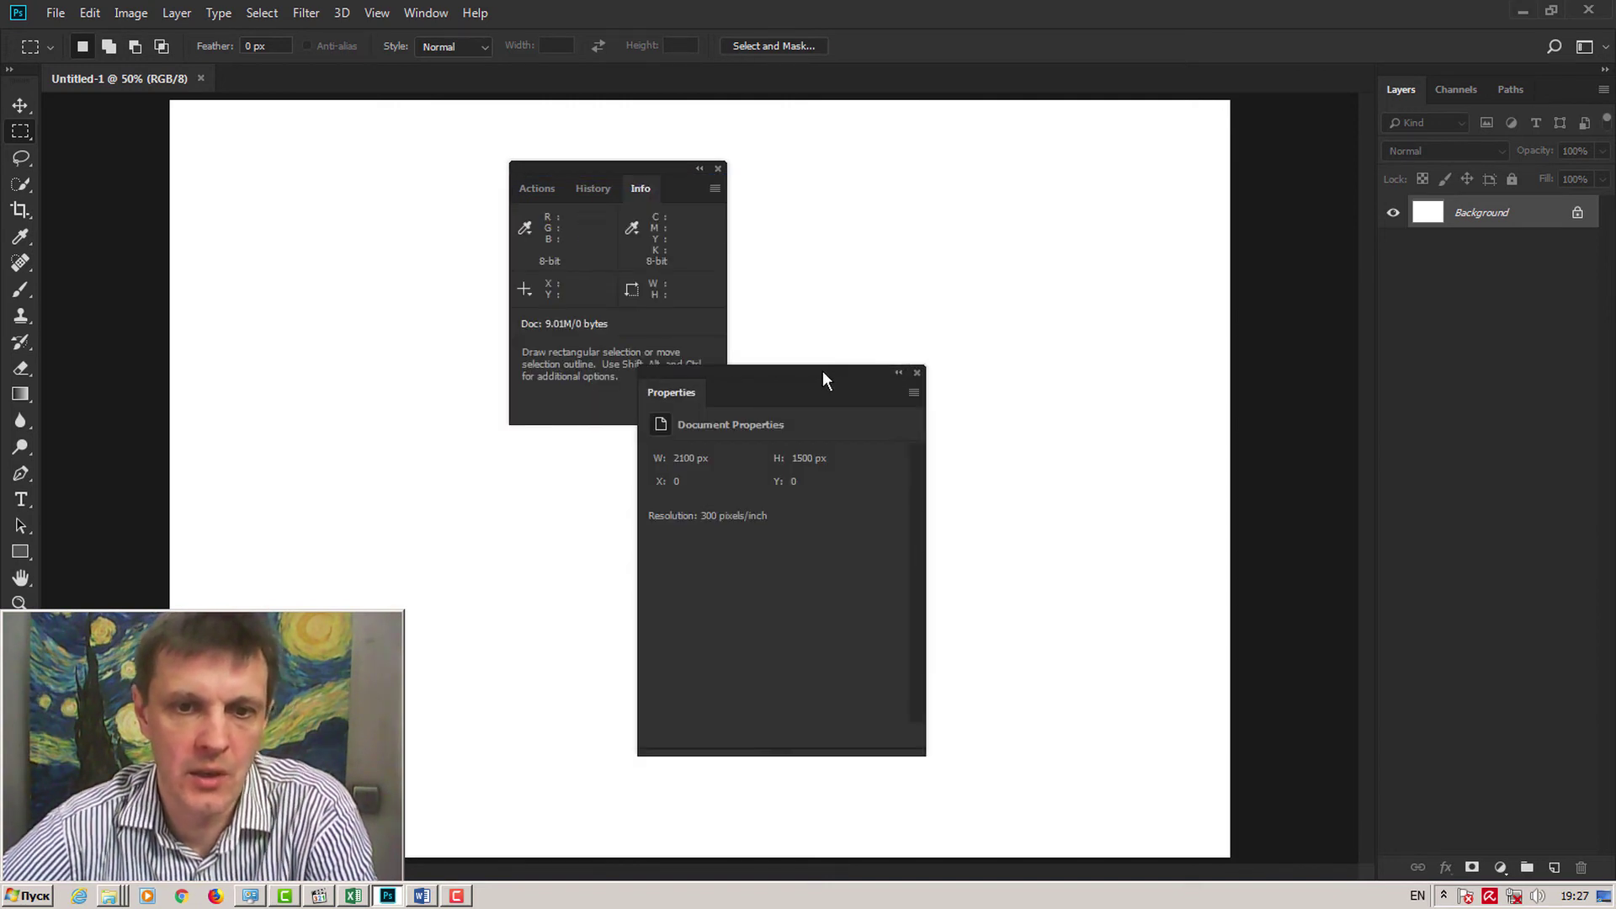
mouse_move(823, 379)
mouse_down()
mouse_move(1490, 95)
mouse_move(1491, 78)
mouse_up()
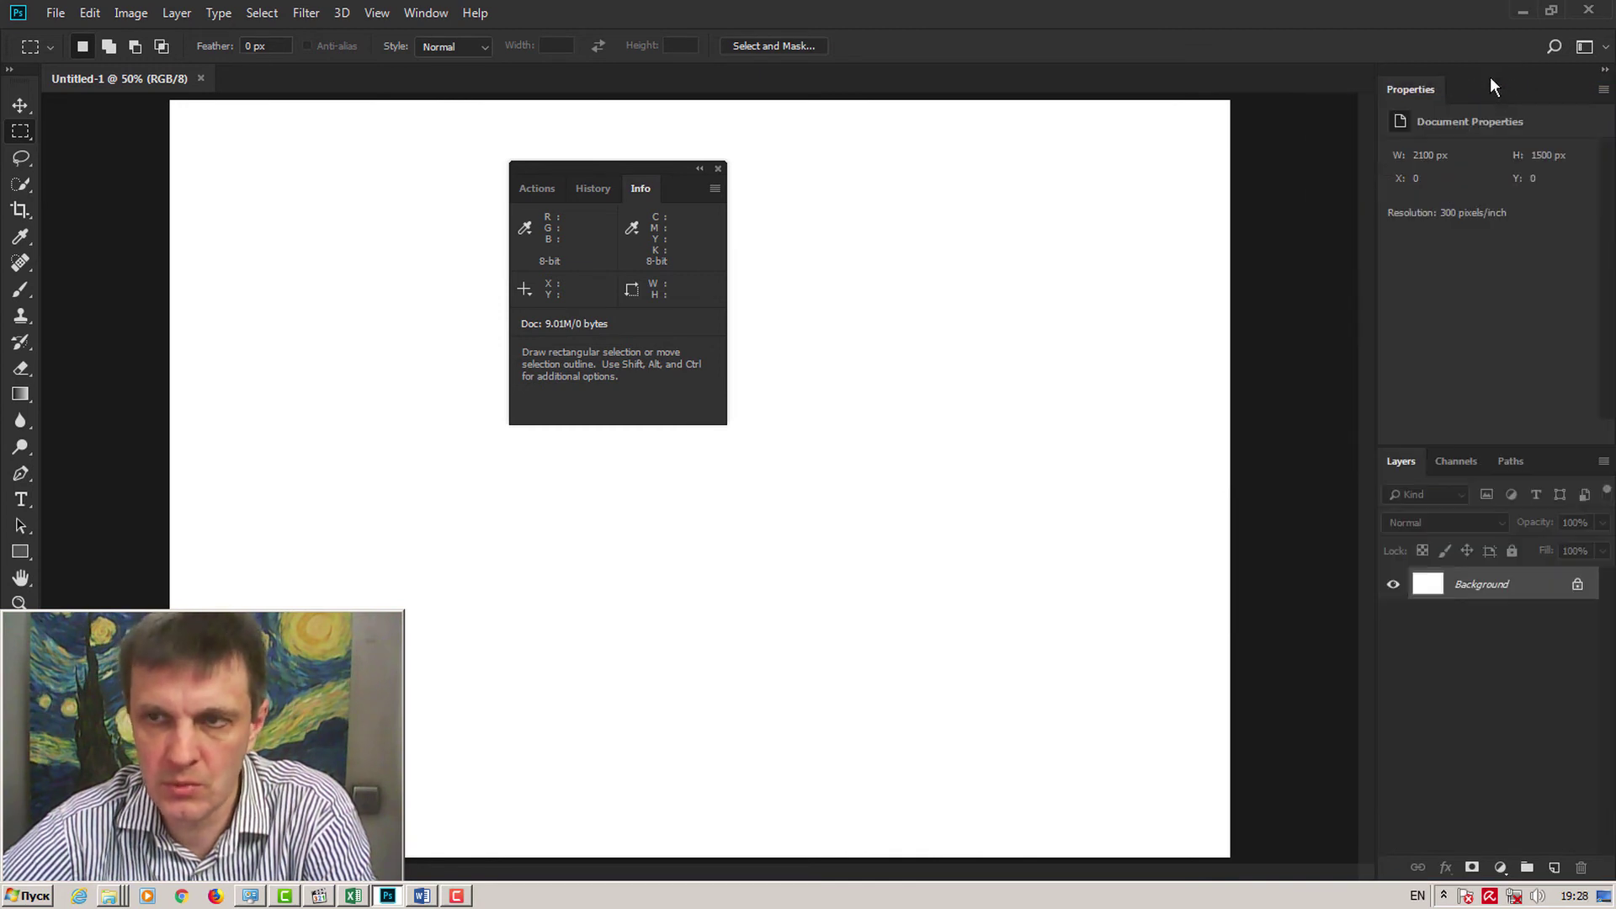
drag(589, 168, 1466, 440)
Step: Dock the Histogram and Navigator panels beside Properties and move the toolbar to the right
click(427, 12)
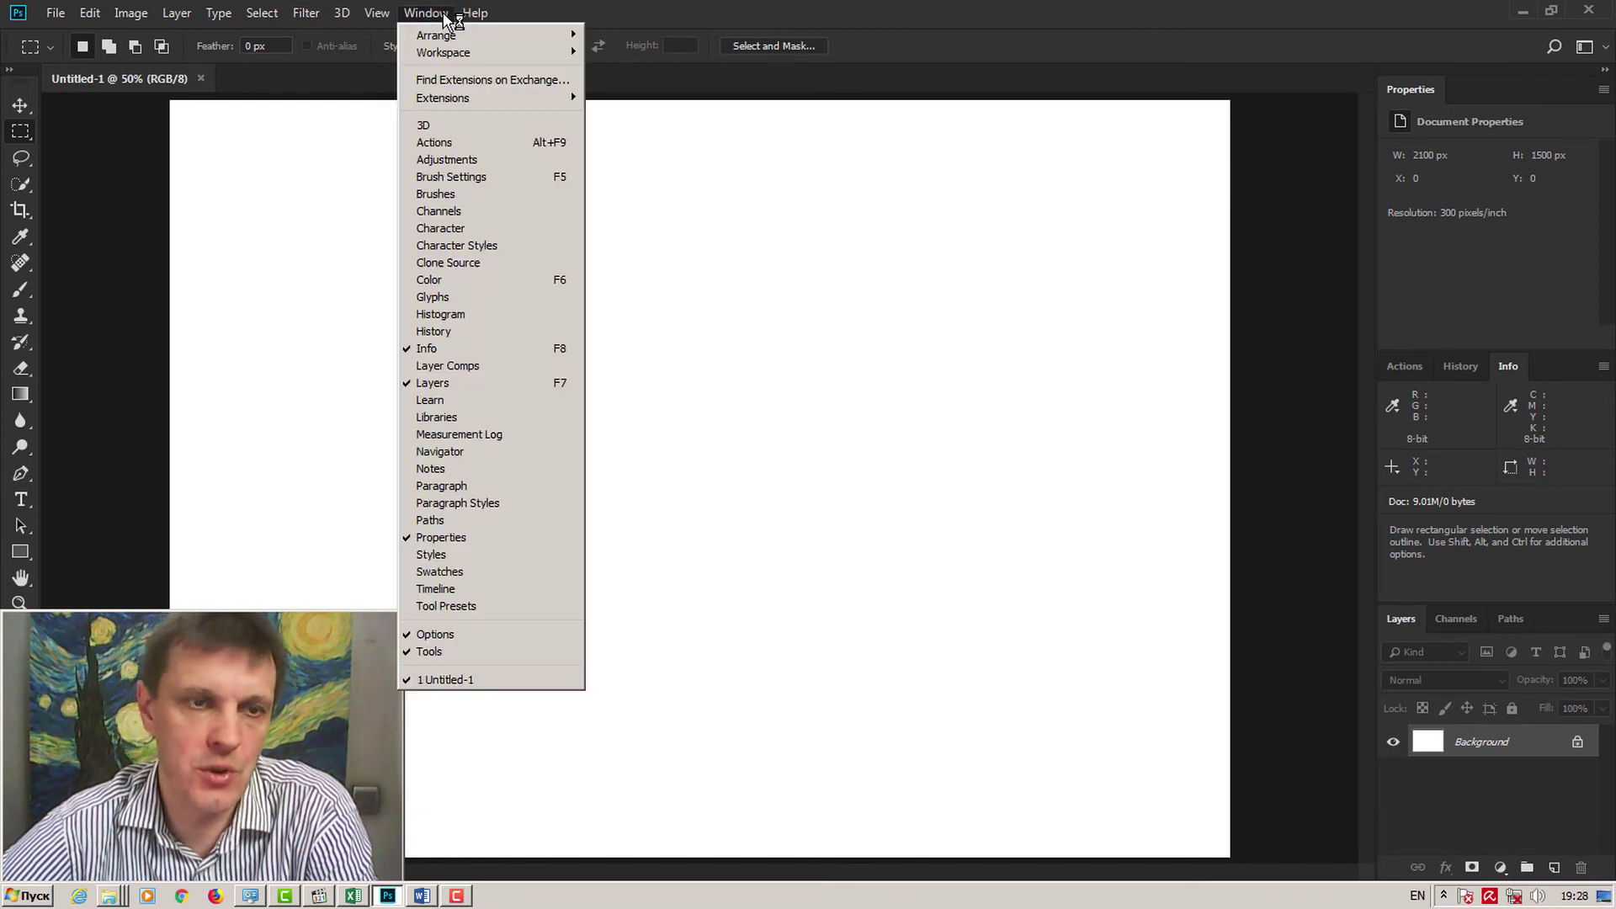
click(447, 315)
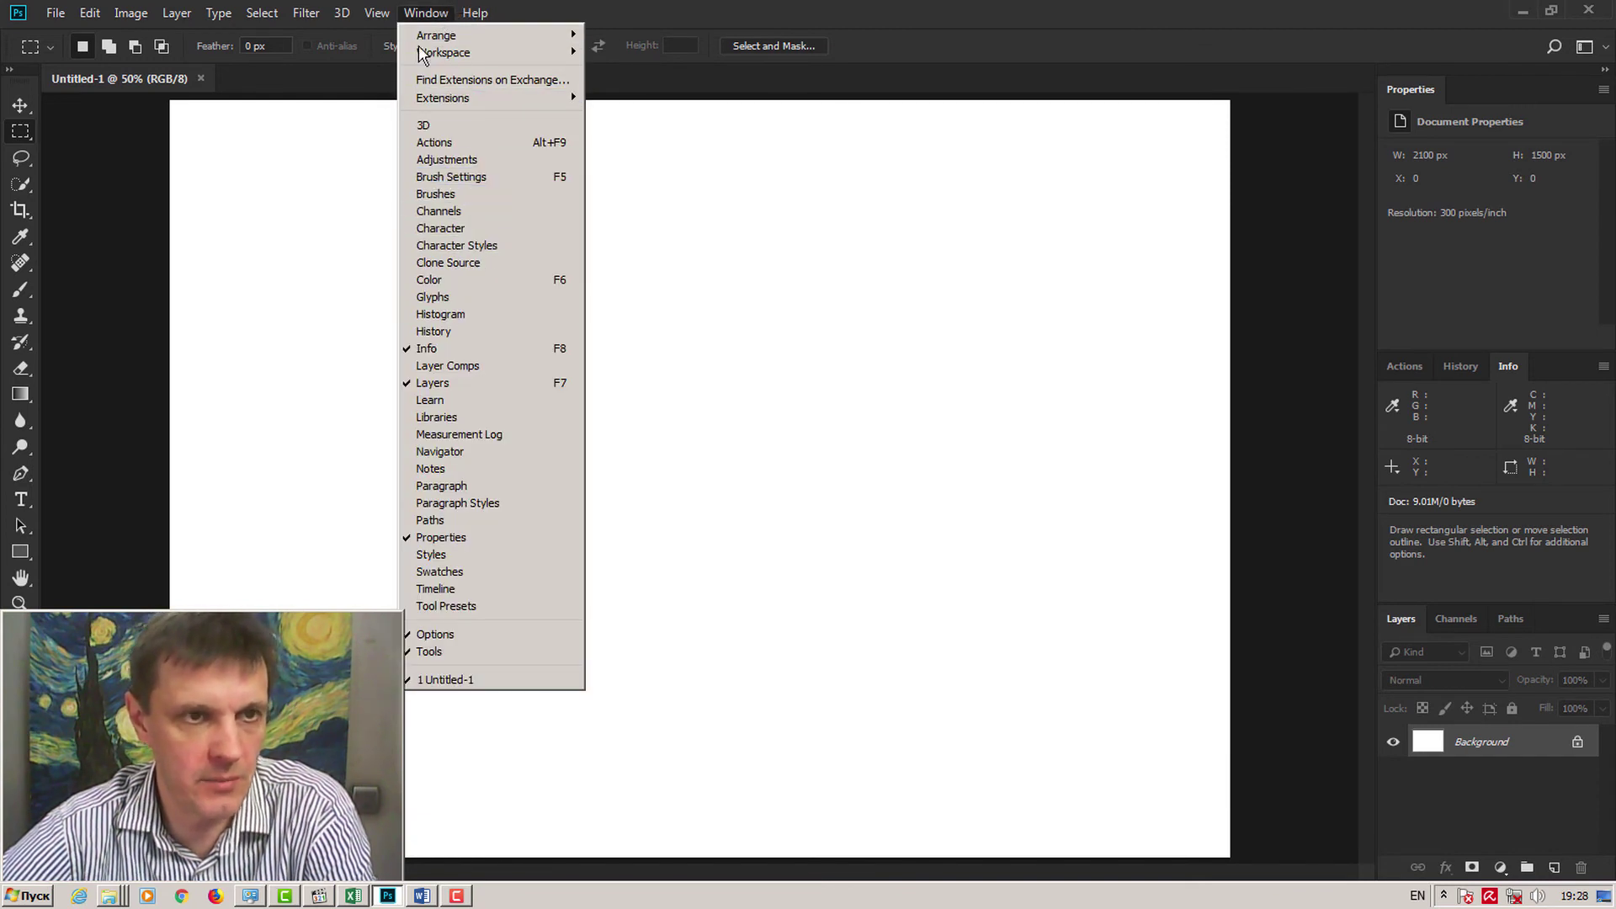
drag(1277, 89, 1467, 89)
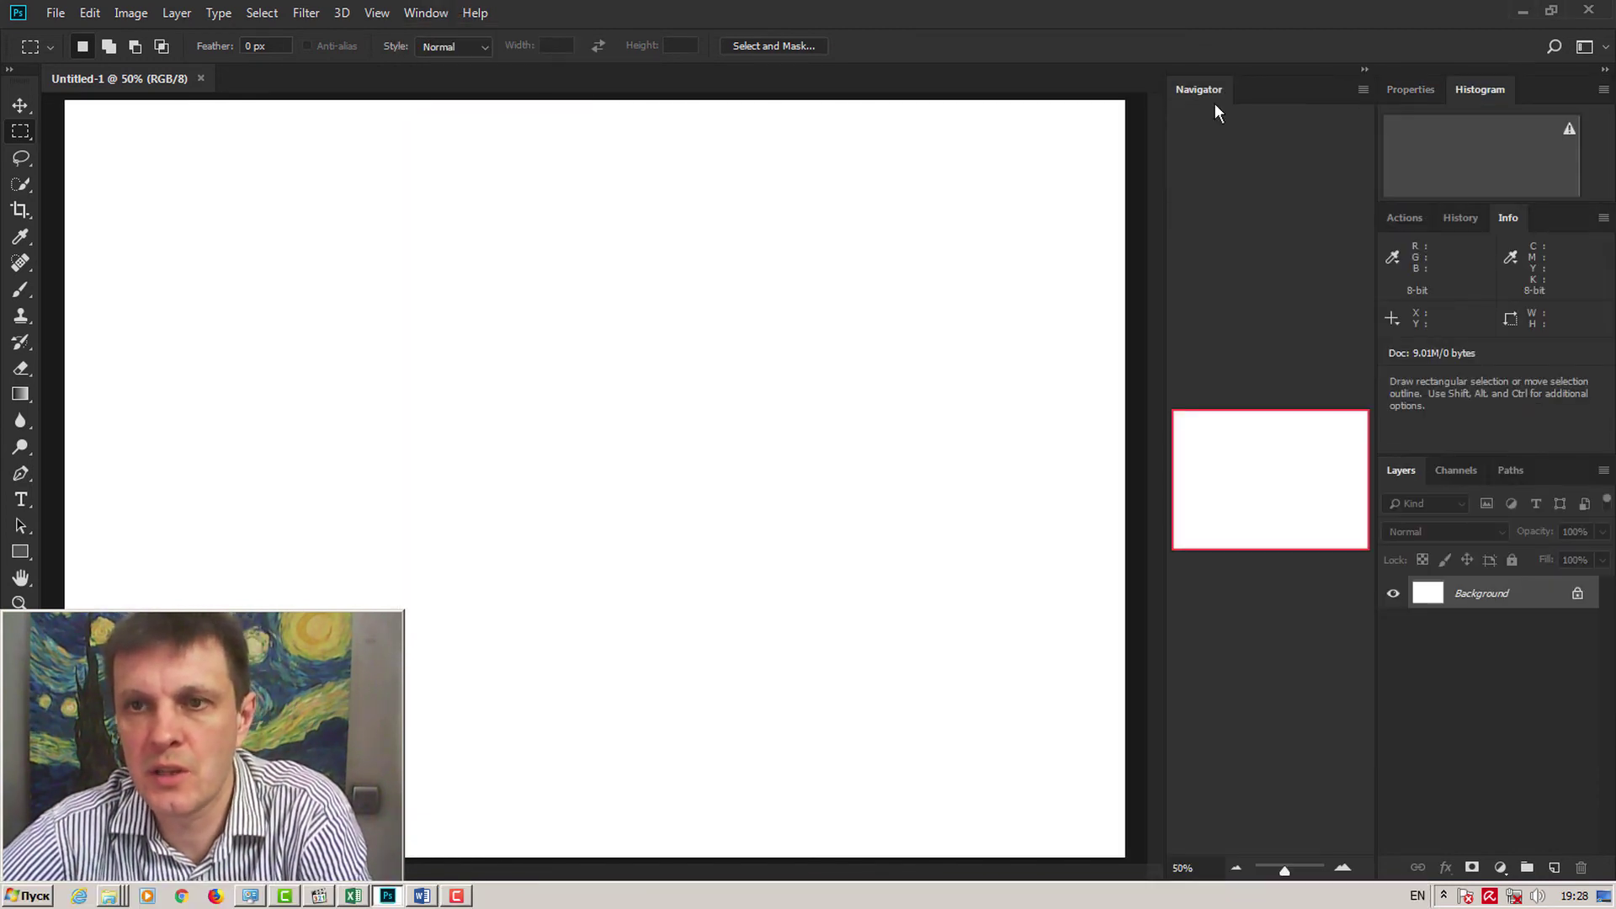
drag(1317, 89, 1530, 82)
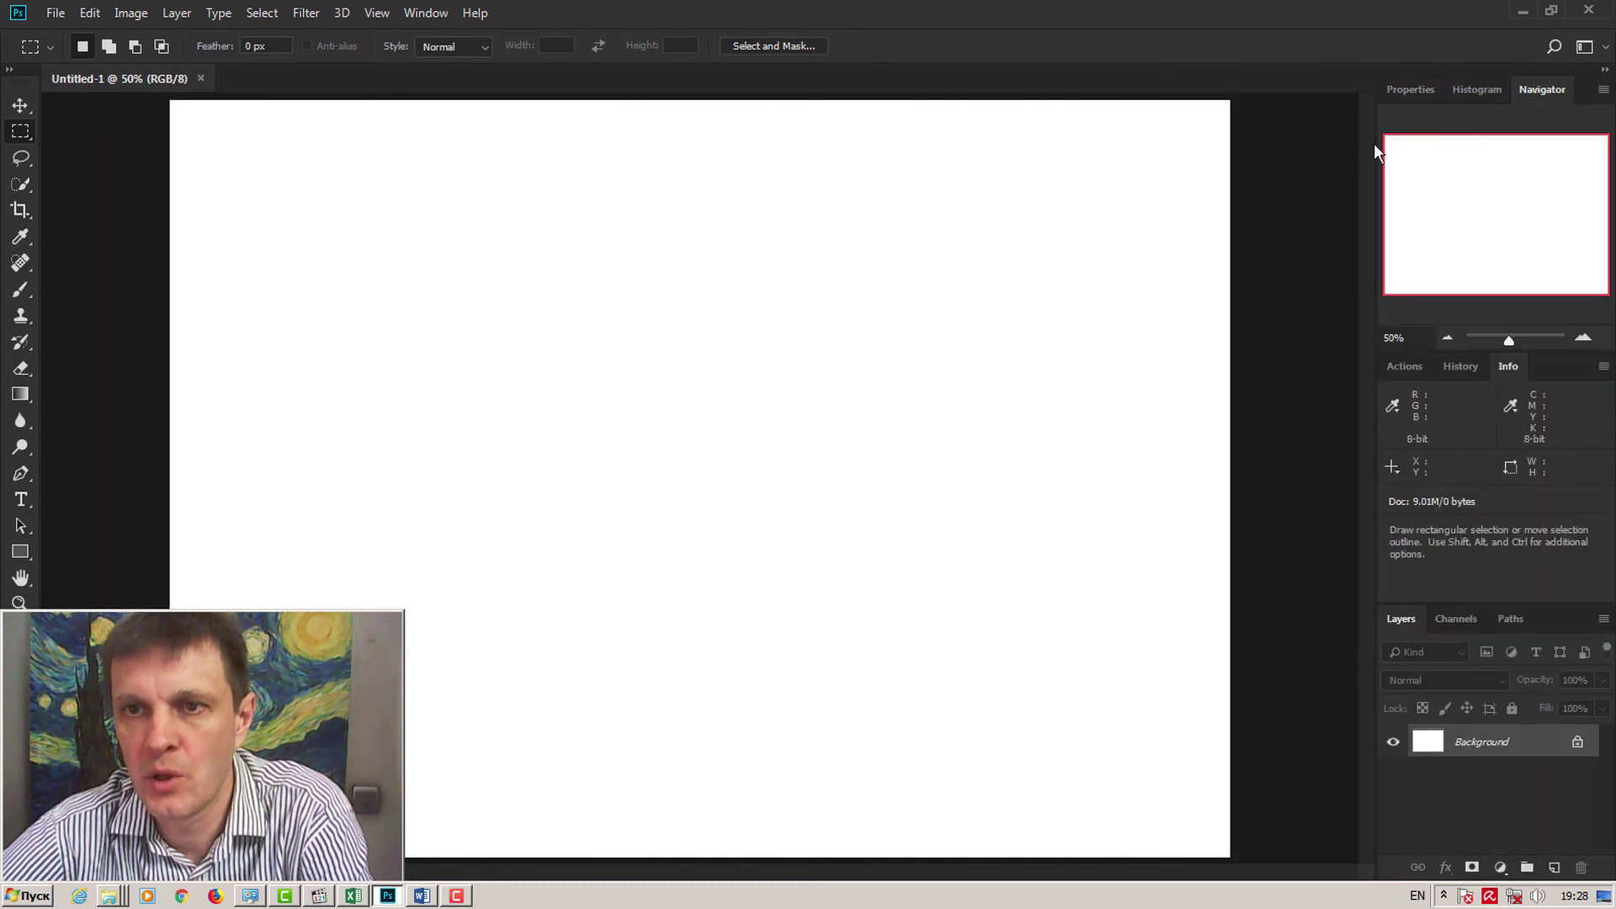
drag(20, 88, 1366, 104)
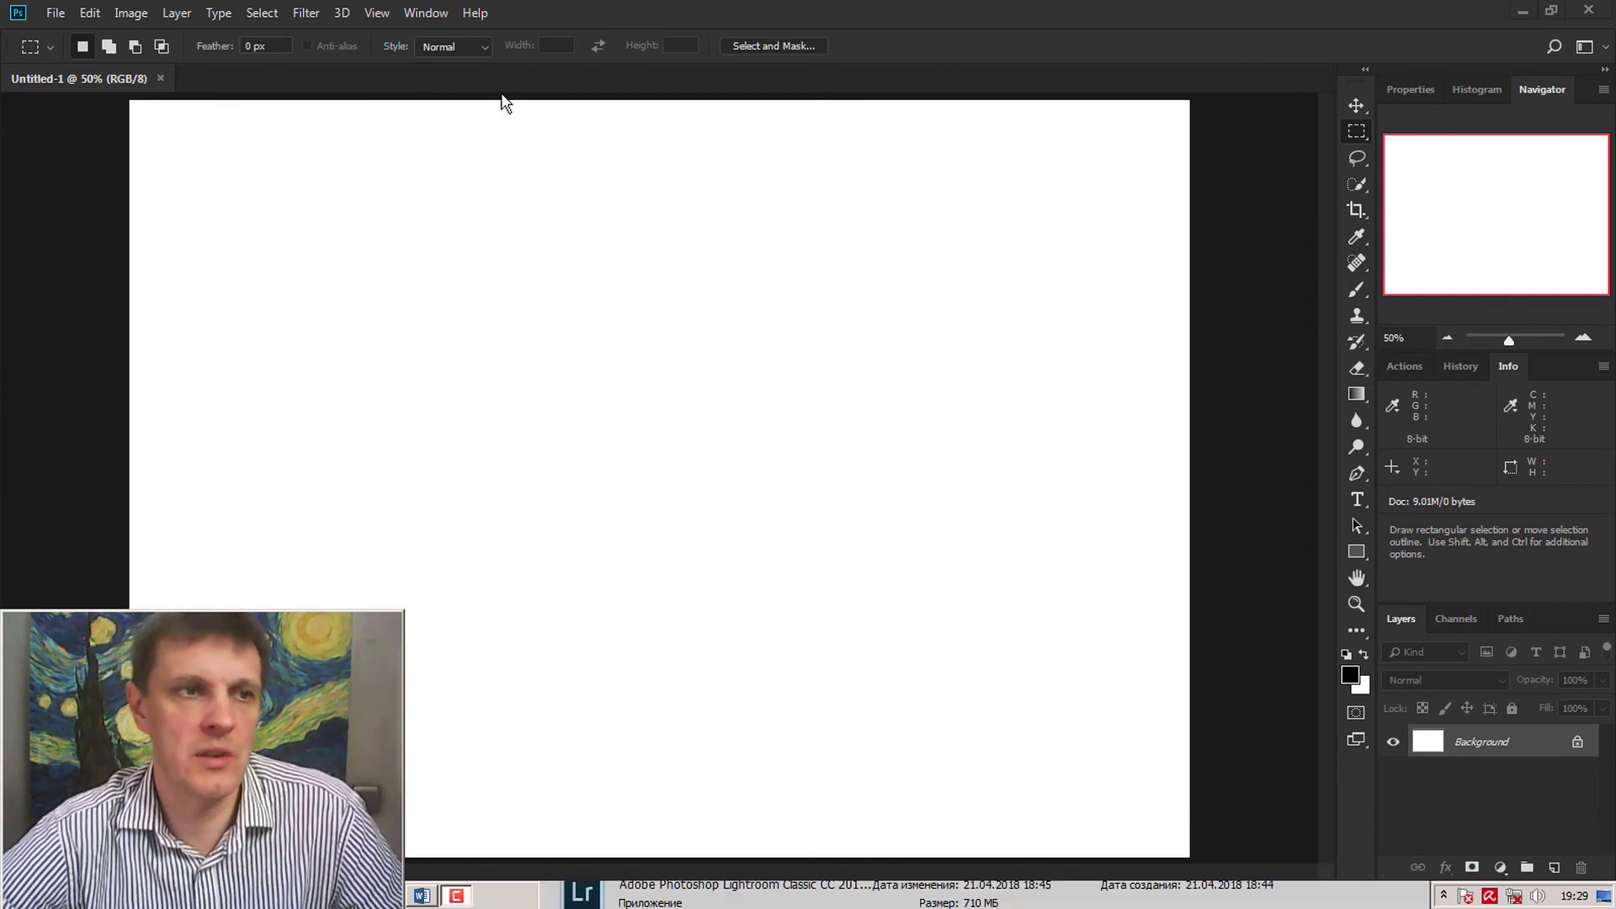
Step: Choose a Color Settings preset and set Proof Setup to Internet Standard RGB (sRGB)
click(89, 14)
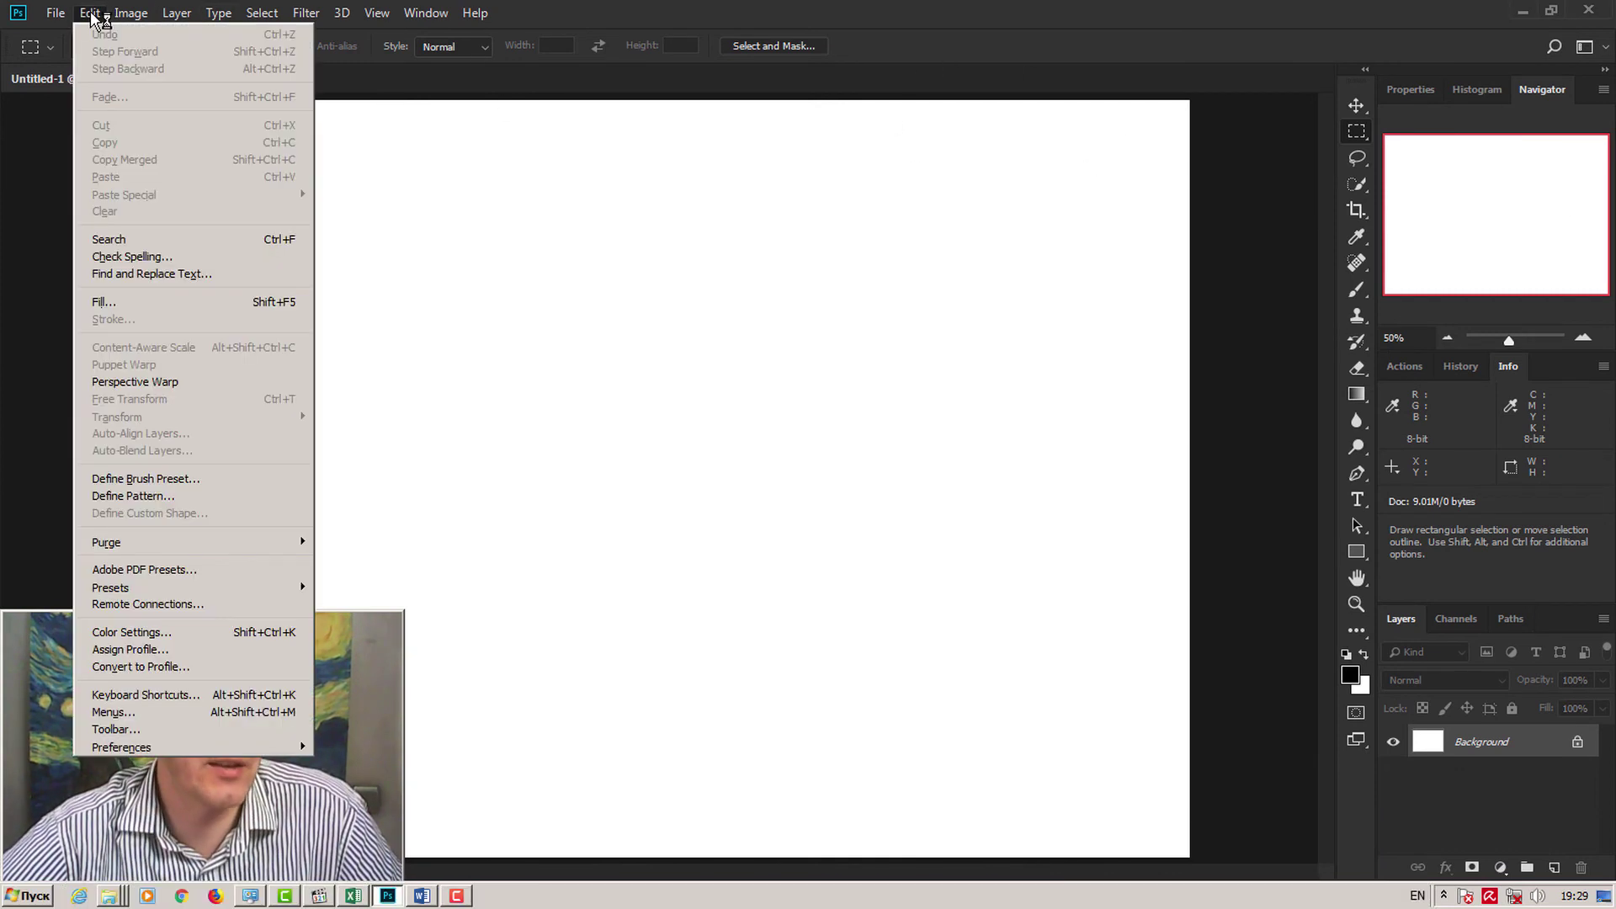
click(202, 639)
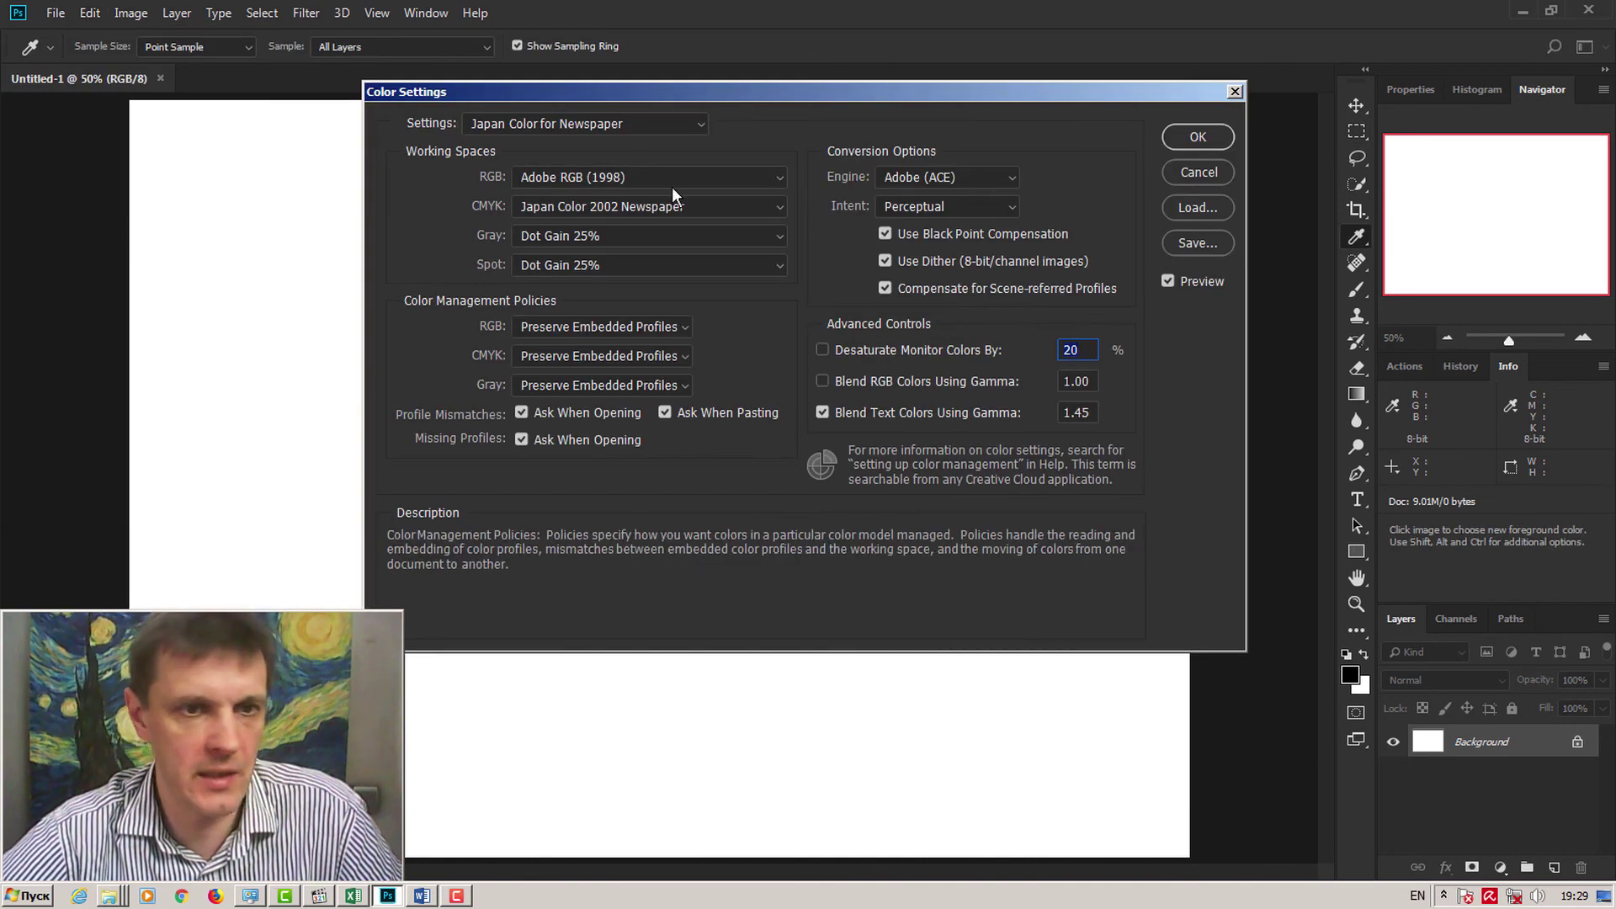
click(579, 126)
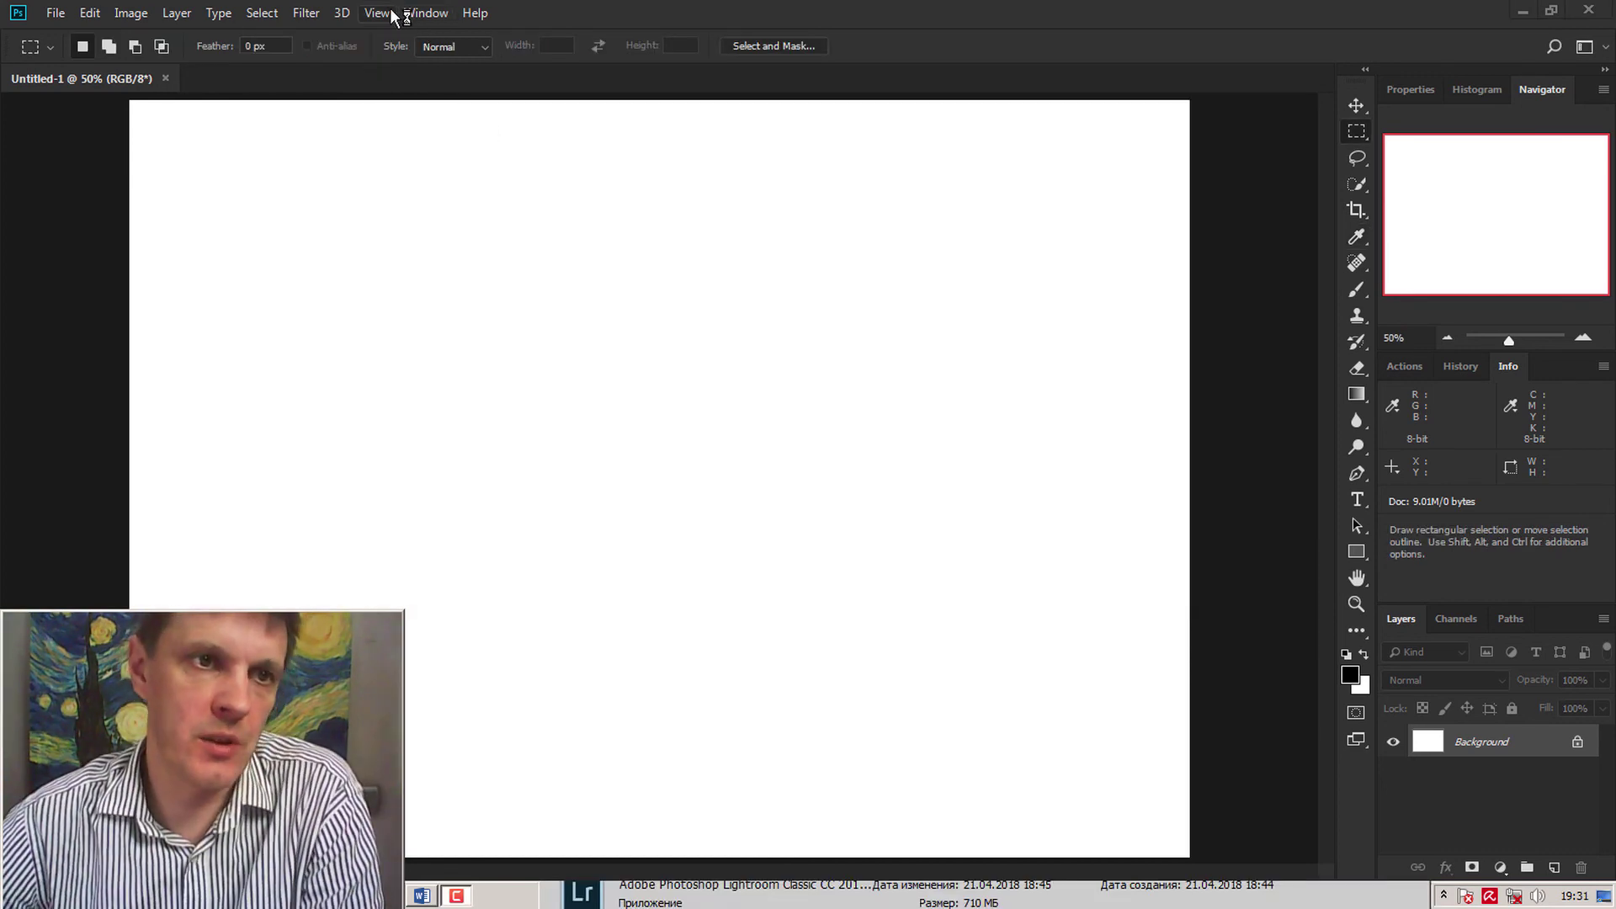
click(376, 13)
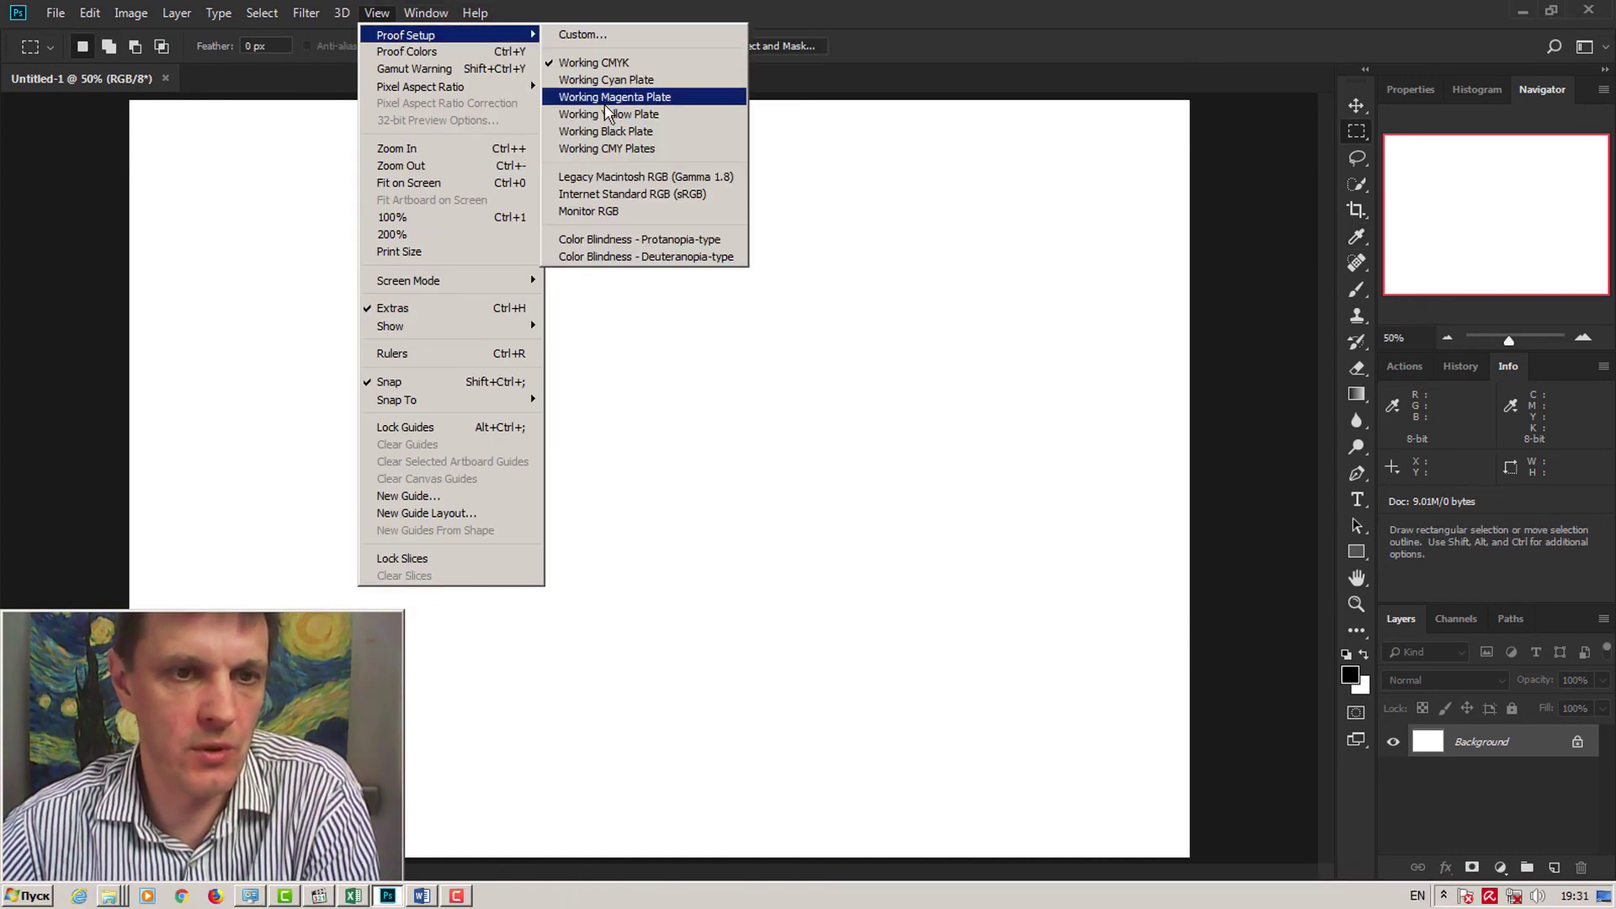
click(632, 193)
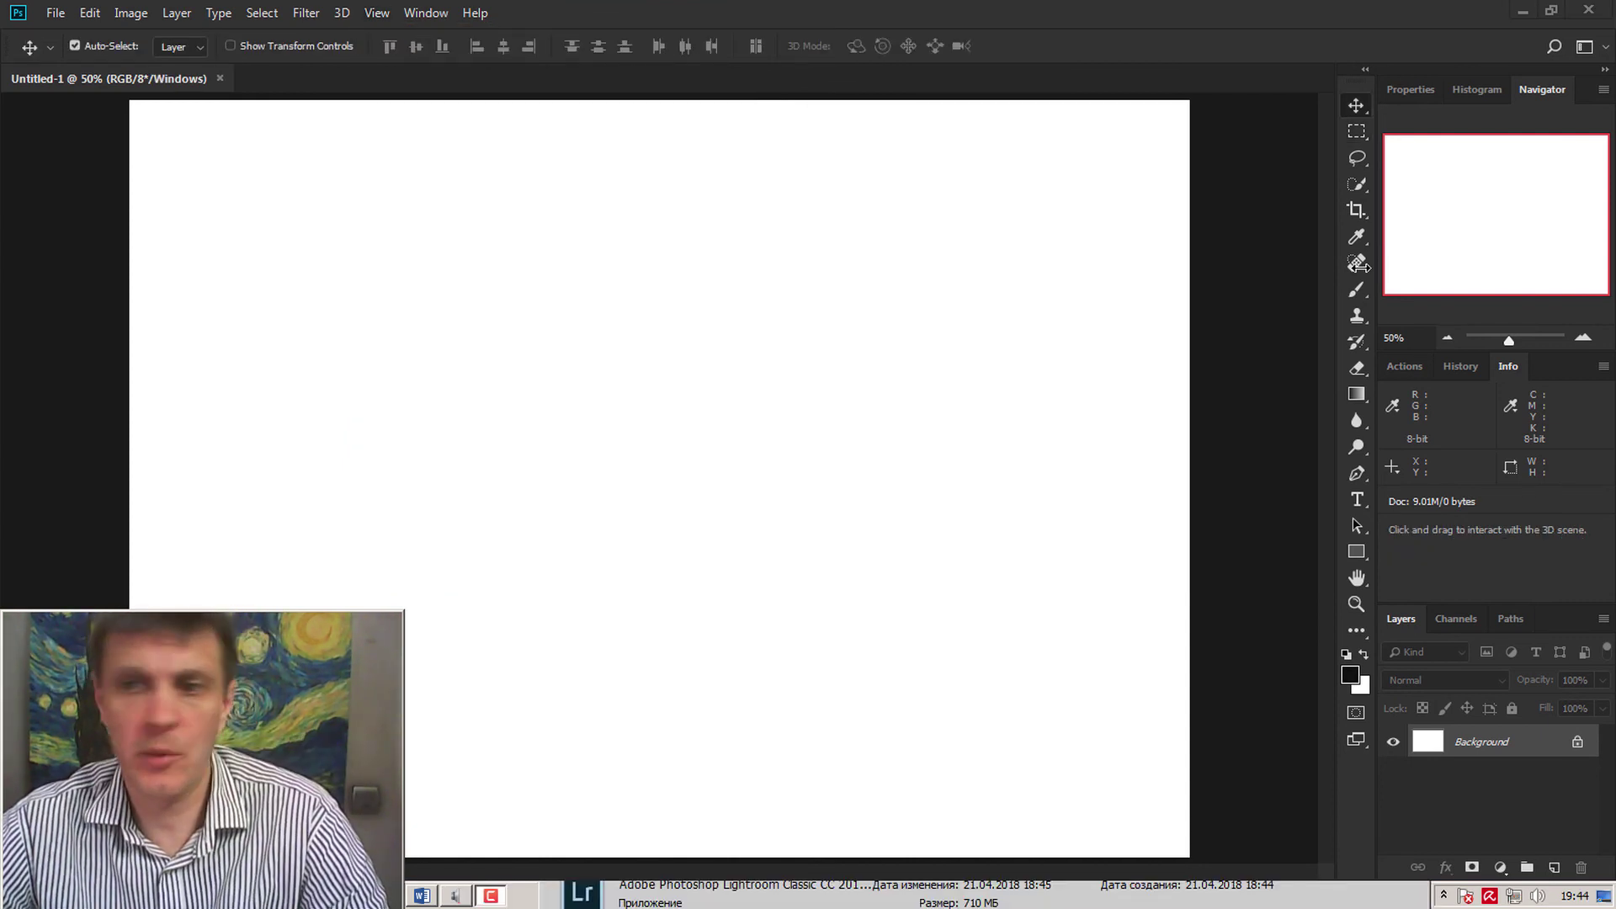
Step: Select the Crop tool and turn on Use Classic Mode in its options
click(1356, 210)
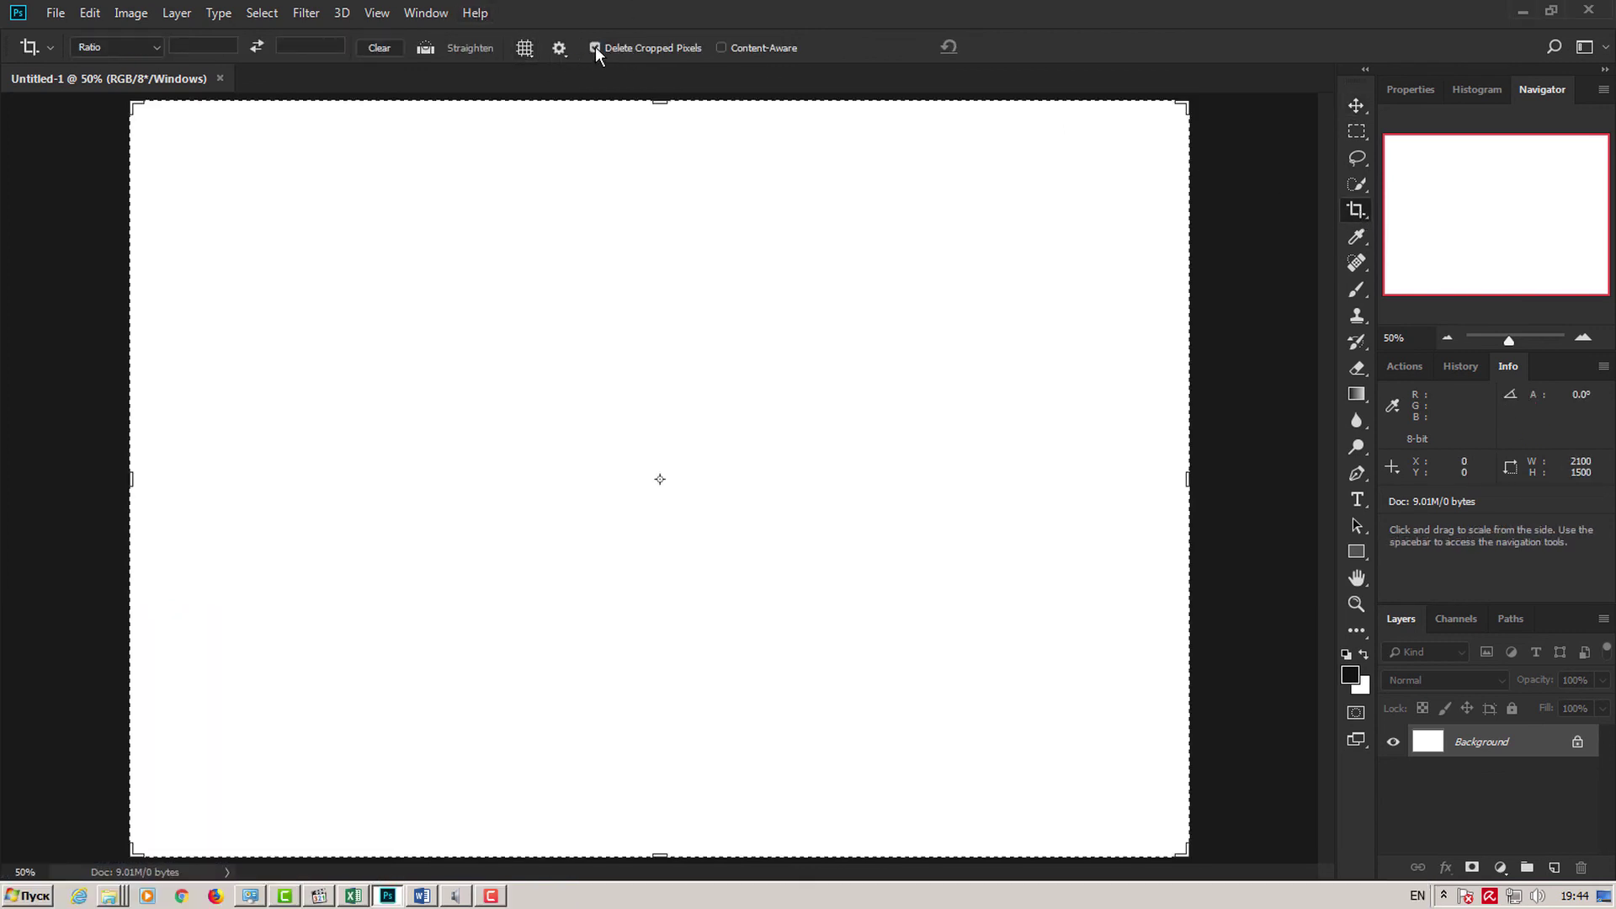
click(561, 49)
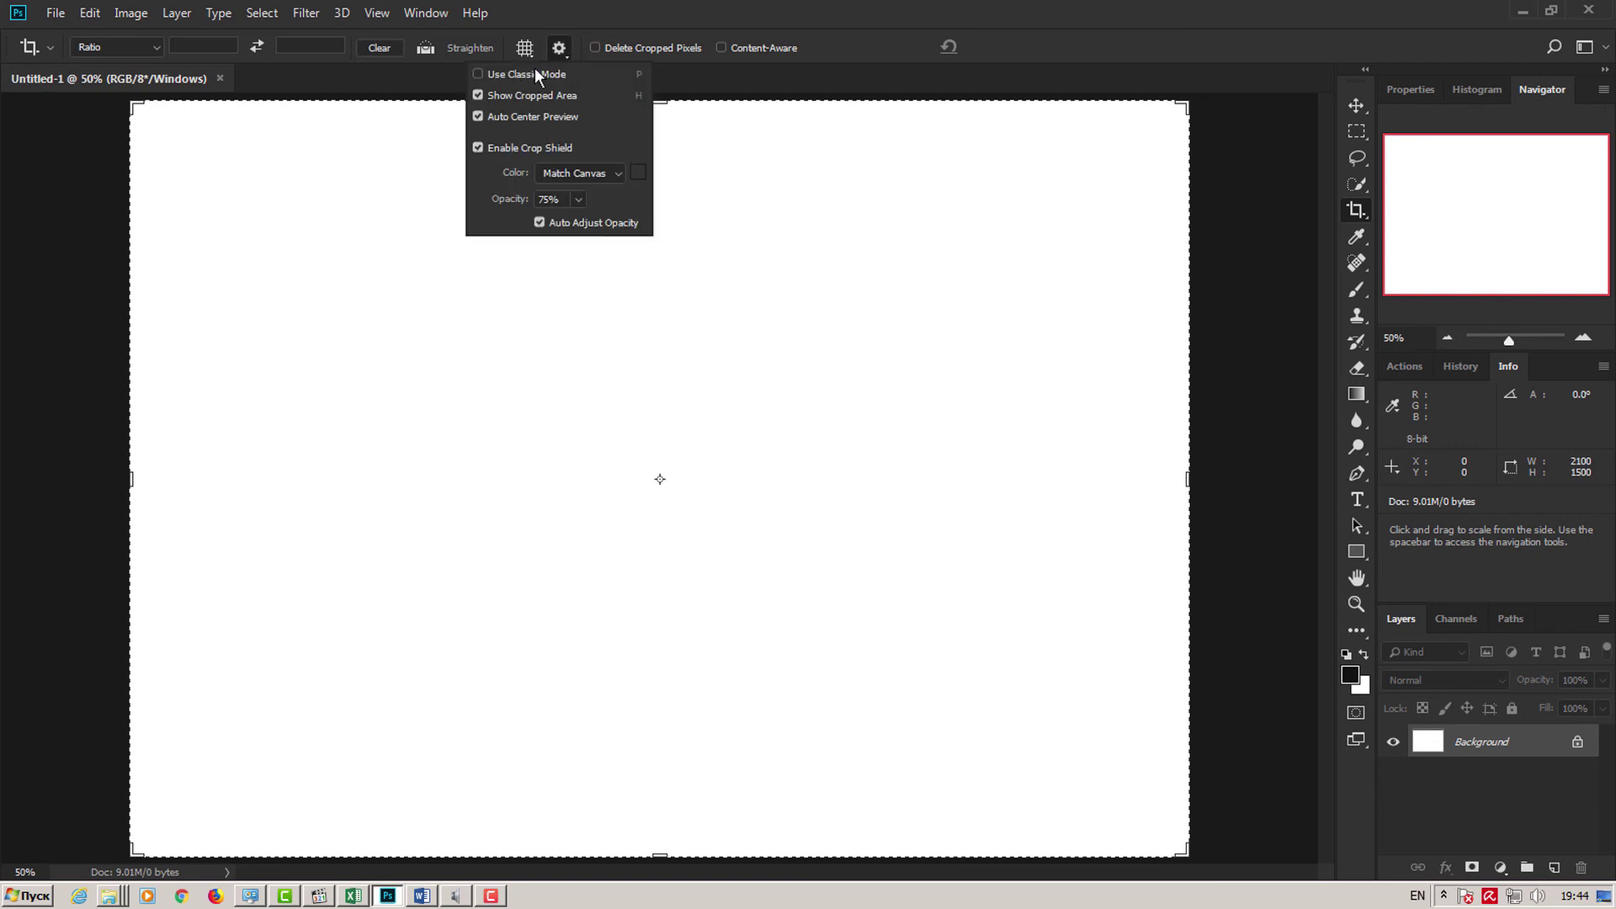
click(535, 71)
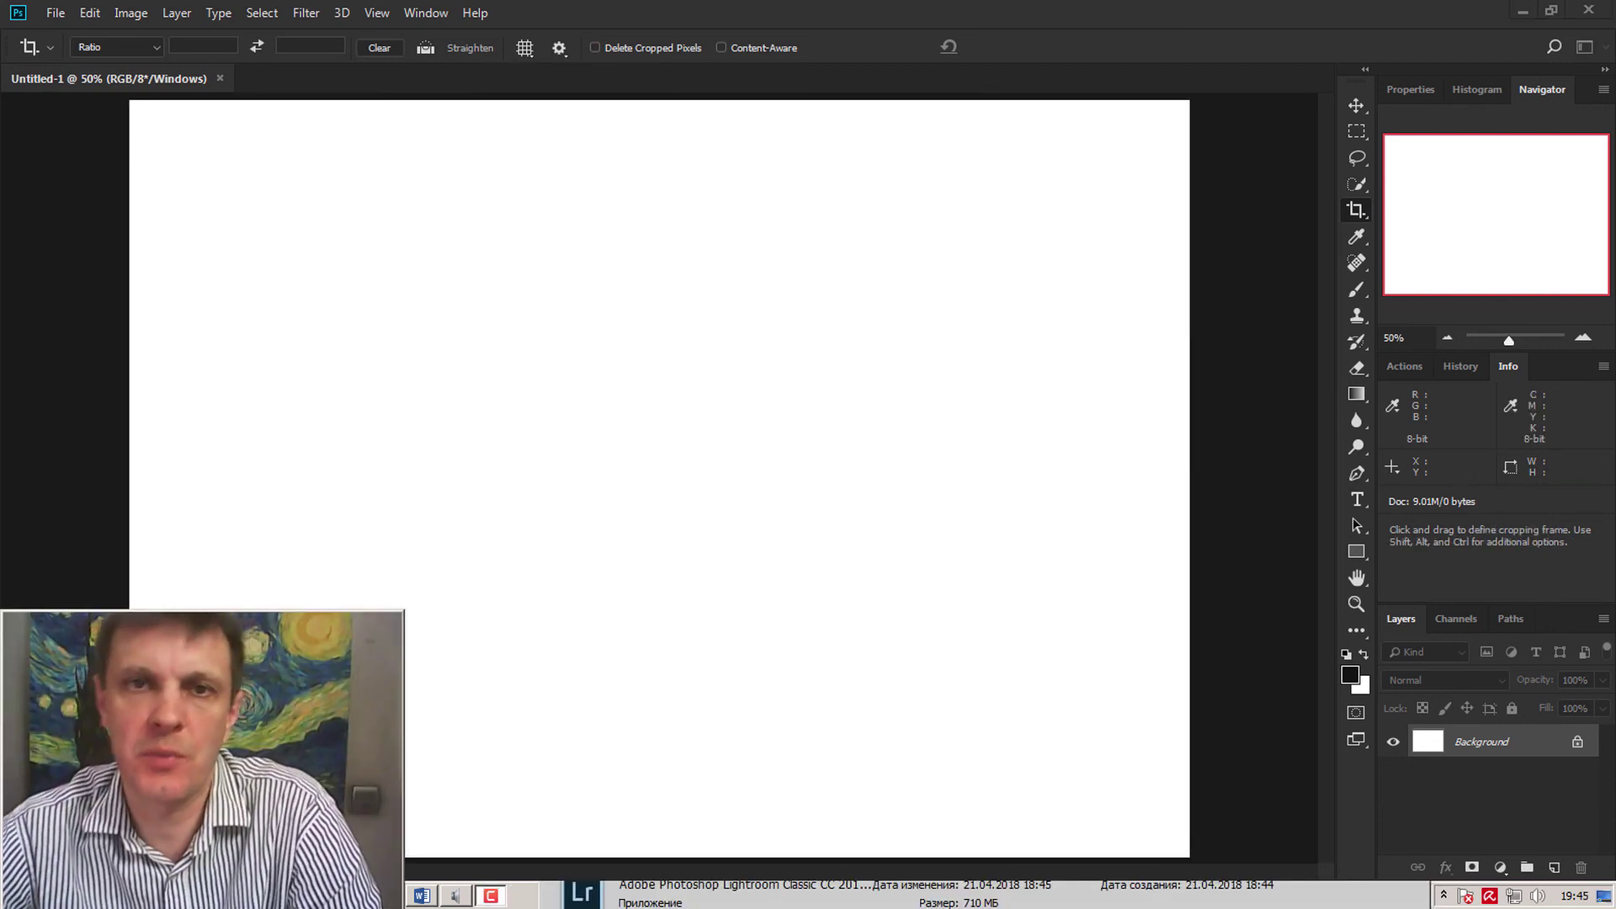